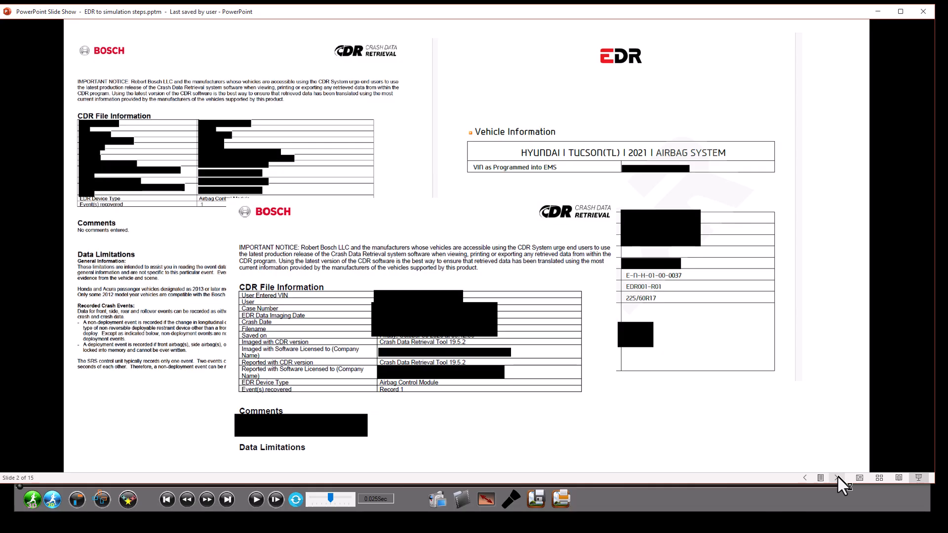
Step: Review the slides on the EDR reports' sign conventions and the msmac3D coordinate sign convention help pages
left_click(838, 475)
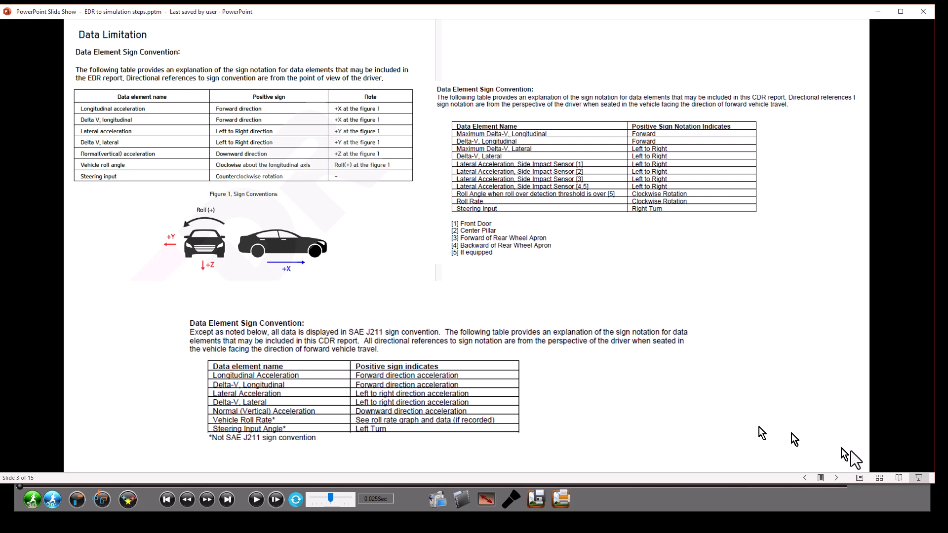
left_click(836, 478)
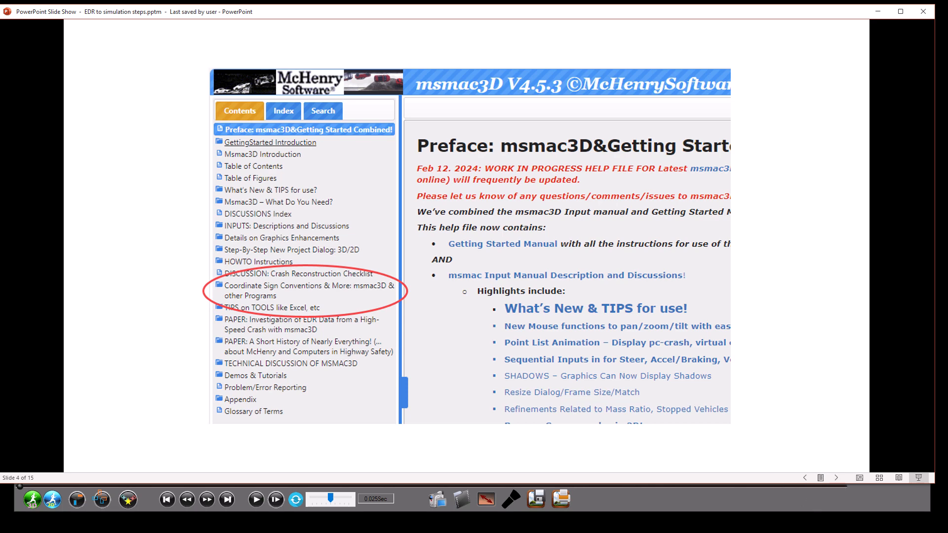
left_click(833, 479)
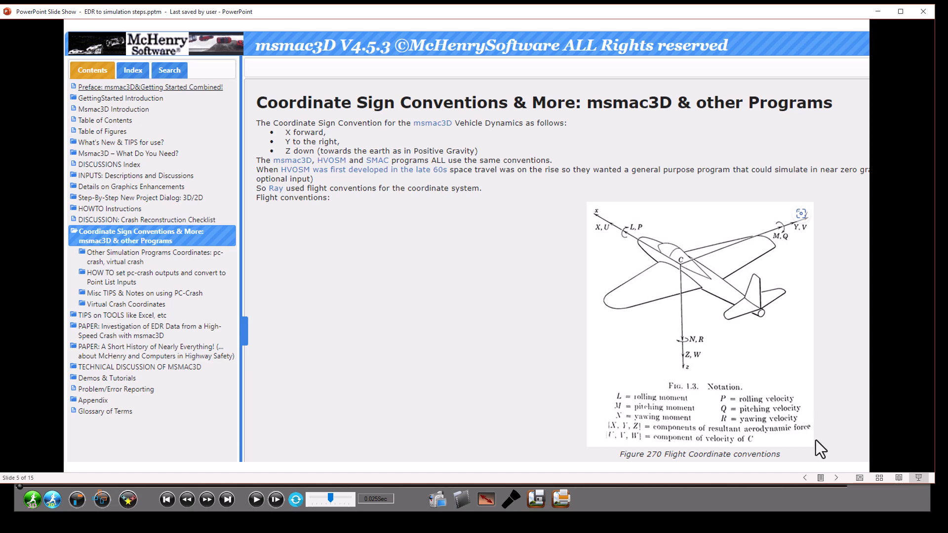
left_click(836, 478)
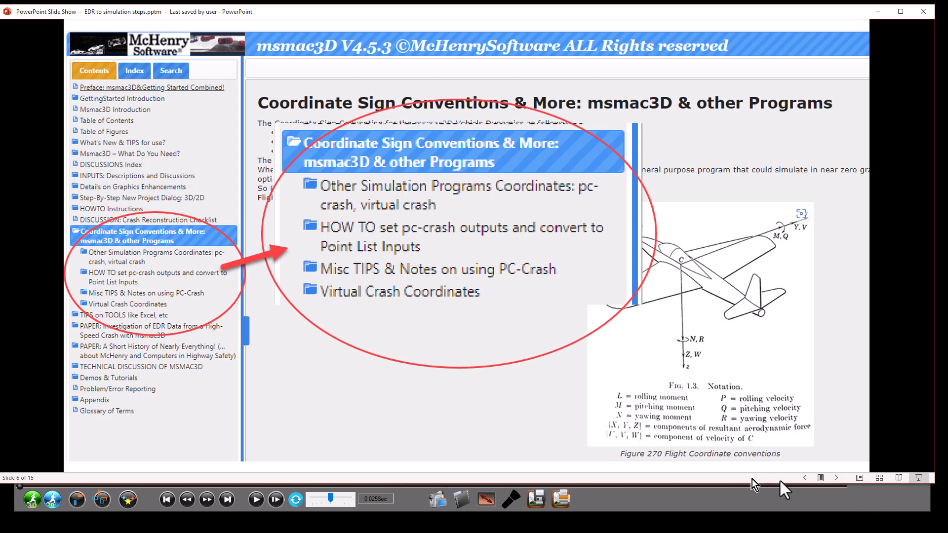
left_click(837, 476)
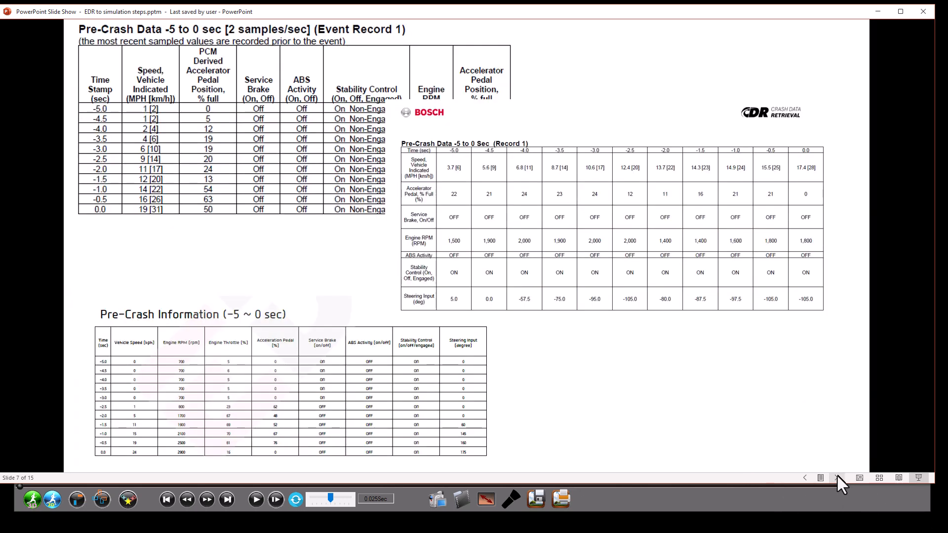
Step: Compare the pre-crash speed and steering data of the 2020 Subaru Forester and 2021 Hyundai Tucson, including their steering sign conventions
left_click(837, 476)
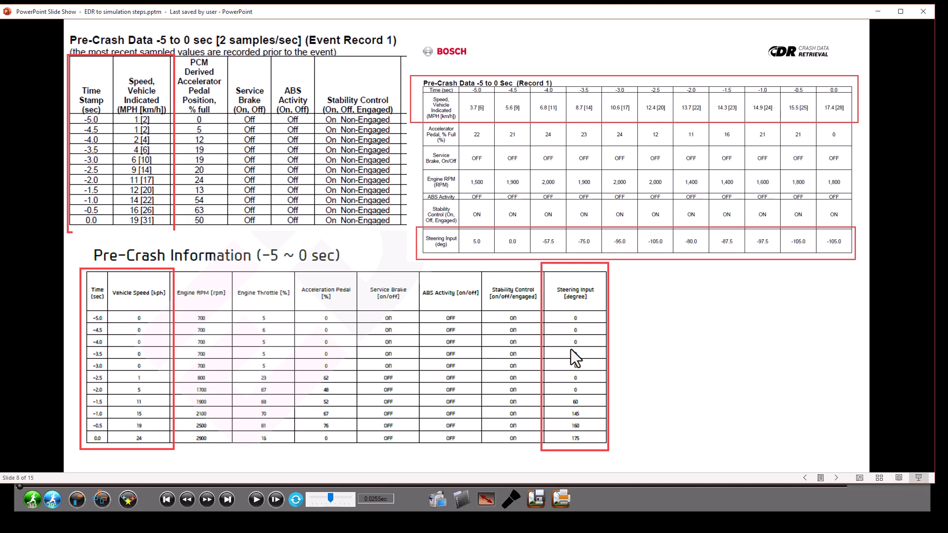
left_click(835, 478)
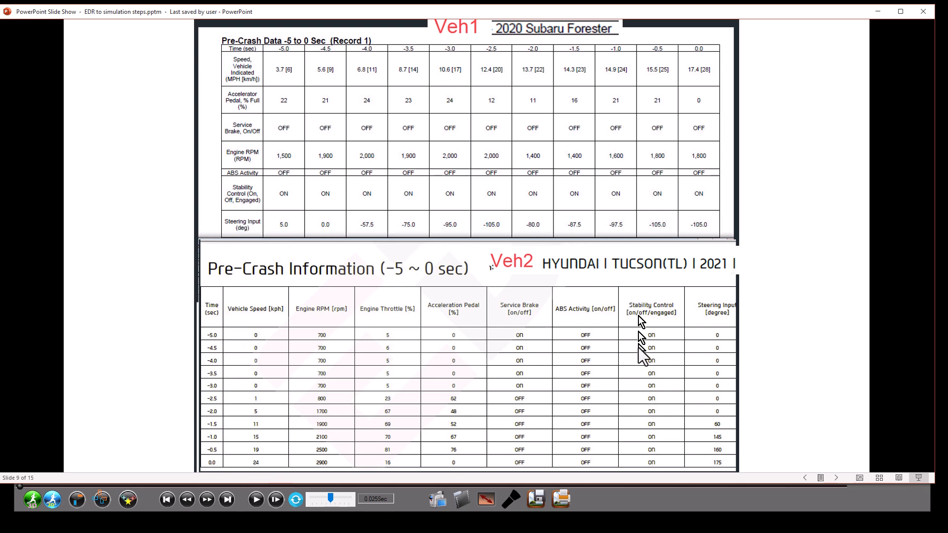
left_click(710, 368)
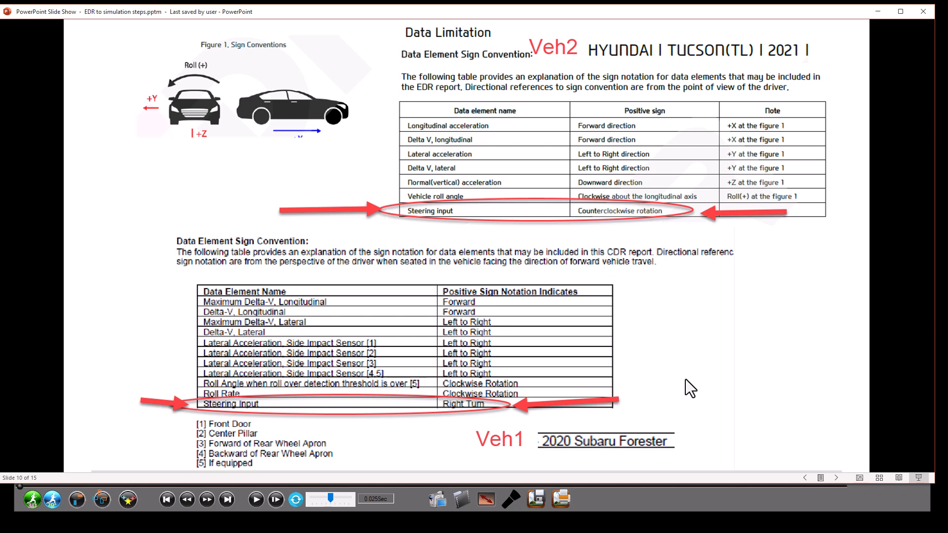
left_click(838, 480)
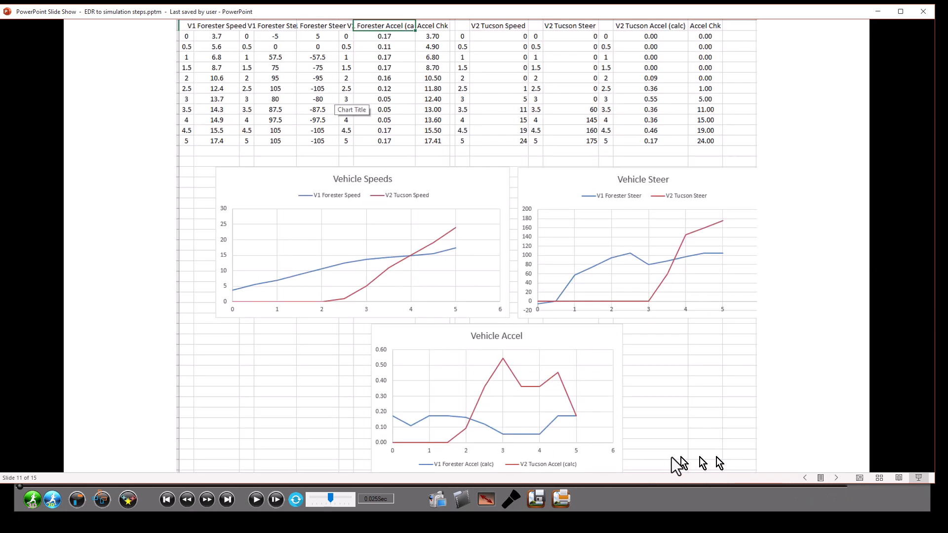
left_click(806, 477)
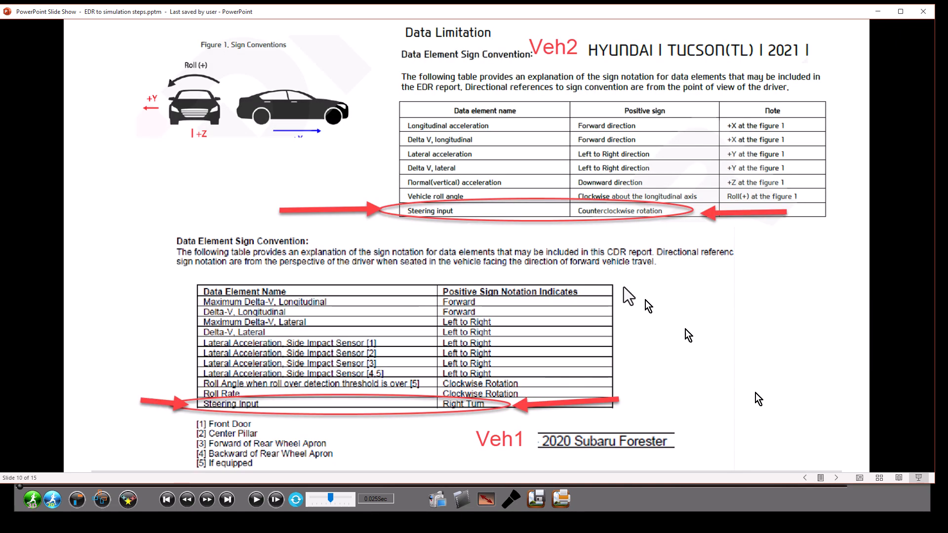
left_click(805, 476)
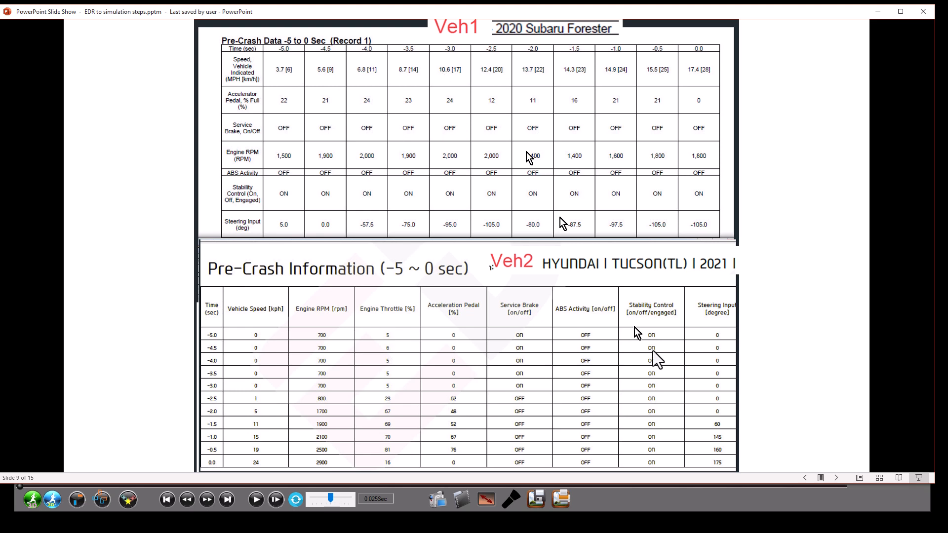
left_click(836, 476)
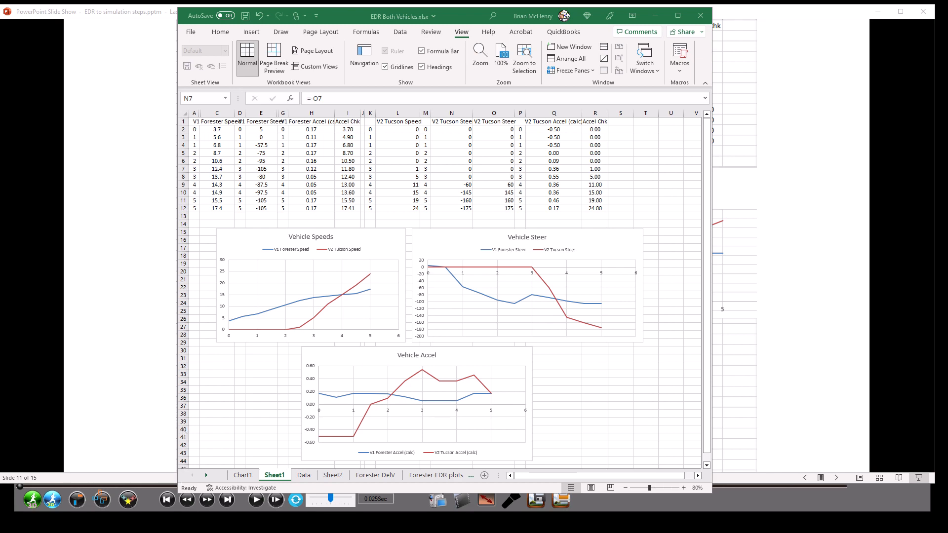
Step: Switch to M-Smac3D and turn off vehicle collision interaction by setting NOCOLL (card 83, field 9) to 1 in the input cards
left_click(153, 523)
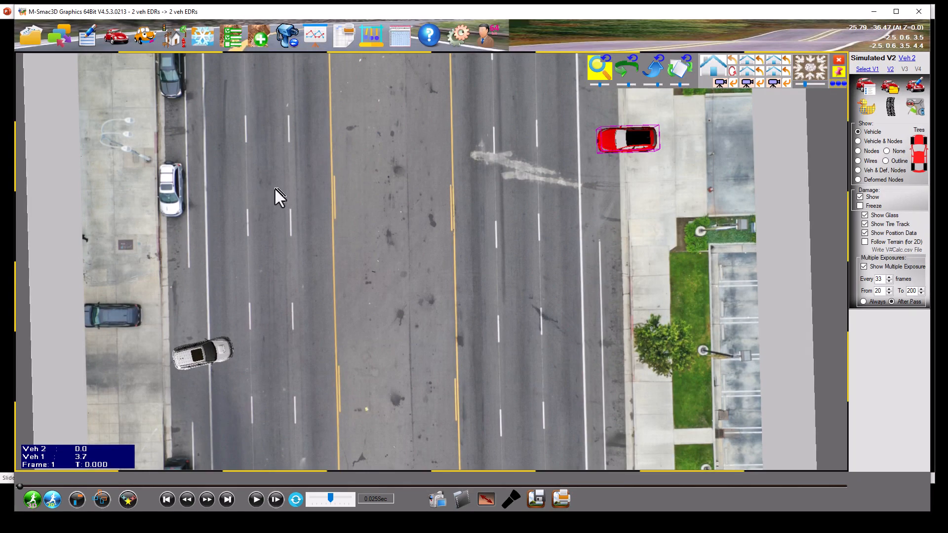
left_click(665, 156)
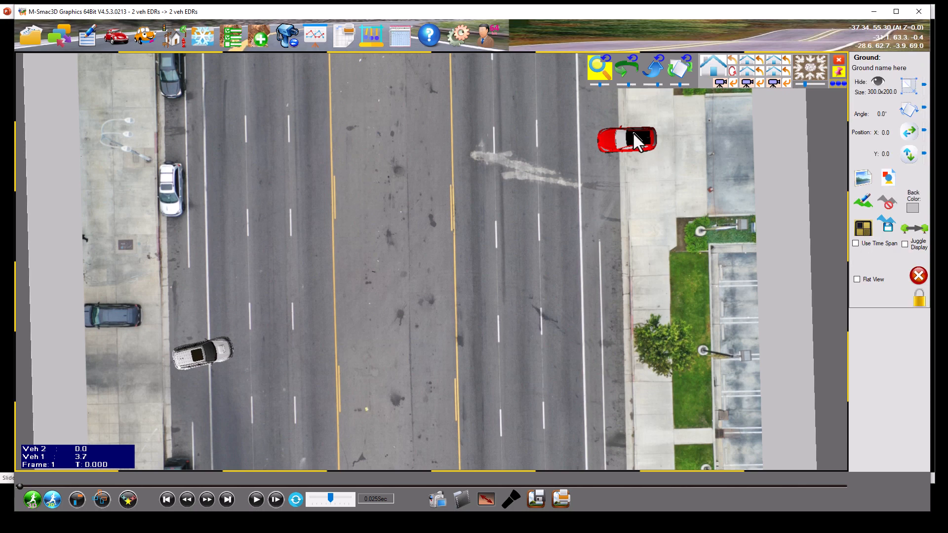
left_click(83, 32)
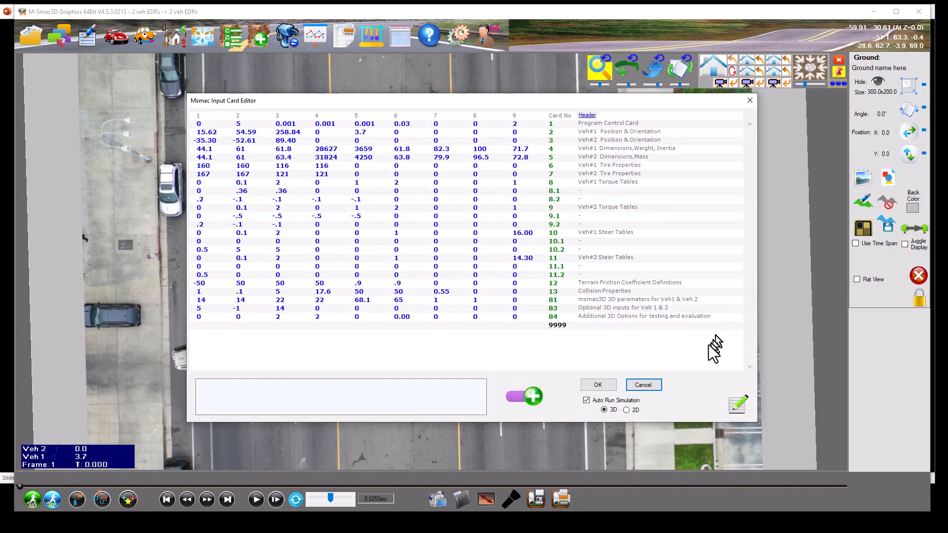
left_click(519, 307)
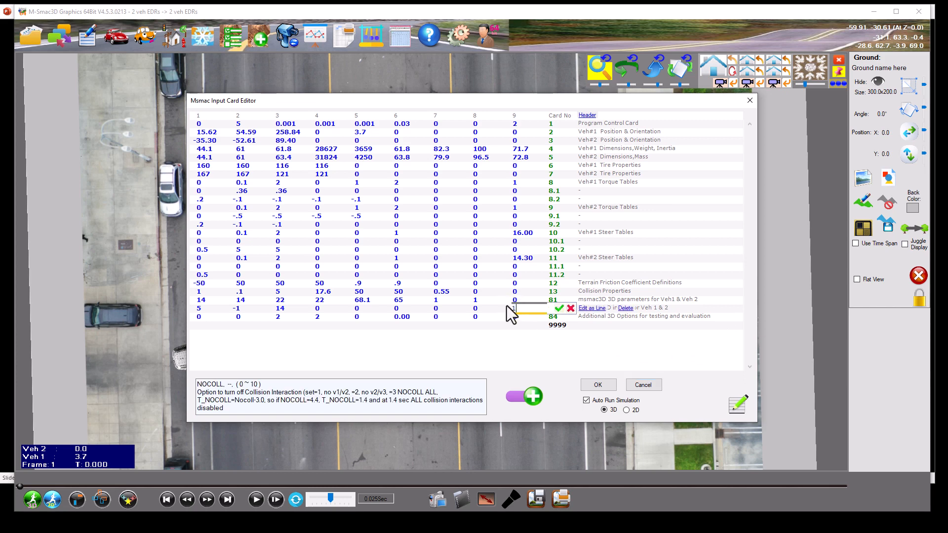
key("Return")
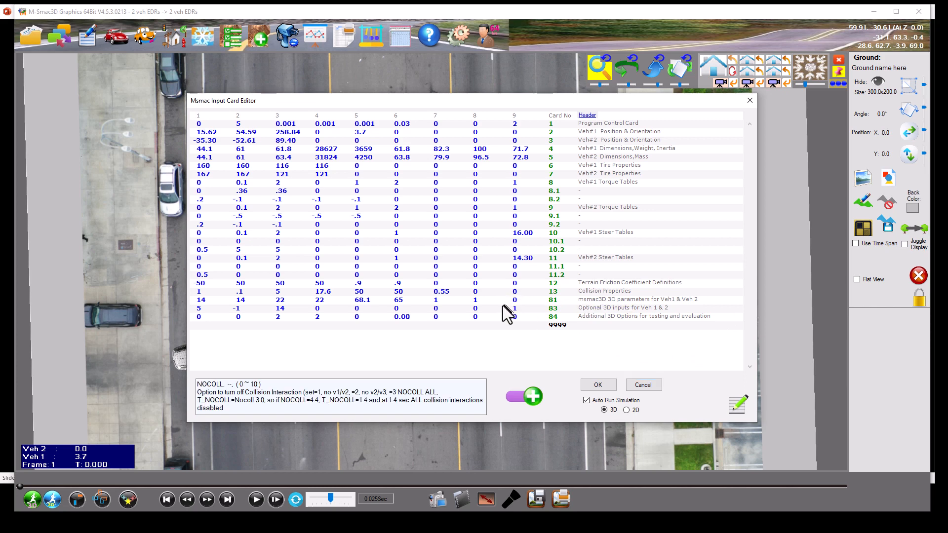
left_click(587, 383)
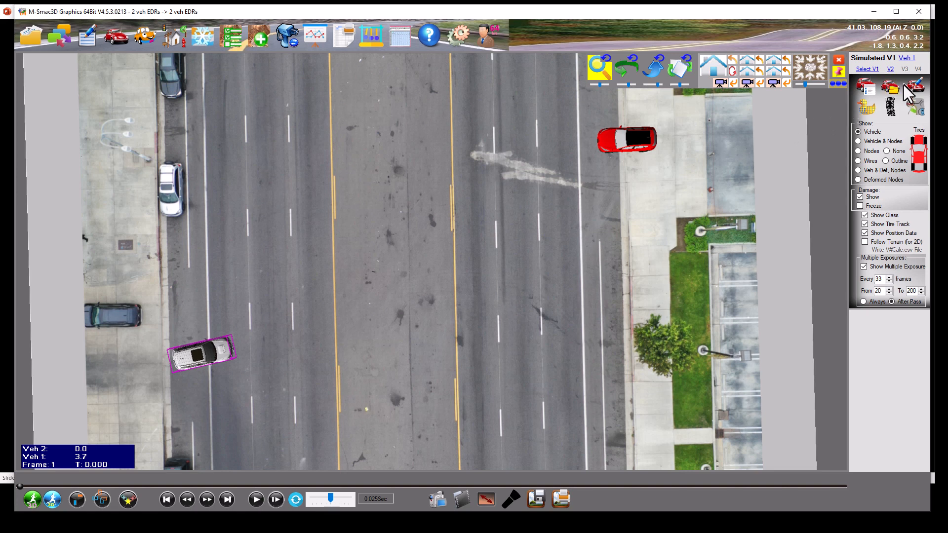
Step: Replace V1's steering sequence rows with the time and V1 Forester Steer data (D1:E12) copied from the Excel workbook EDR Both Vehicles.xlsx
left_click(872, 88)
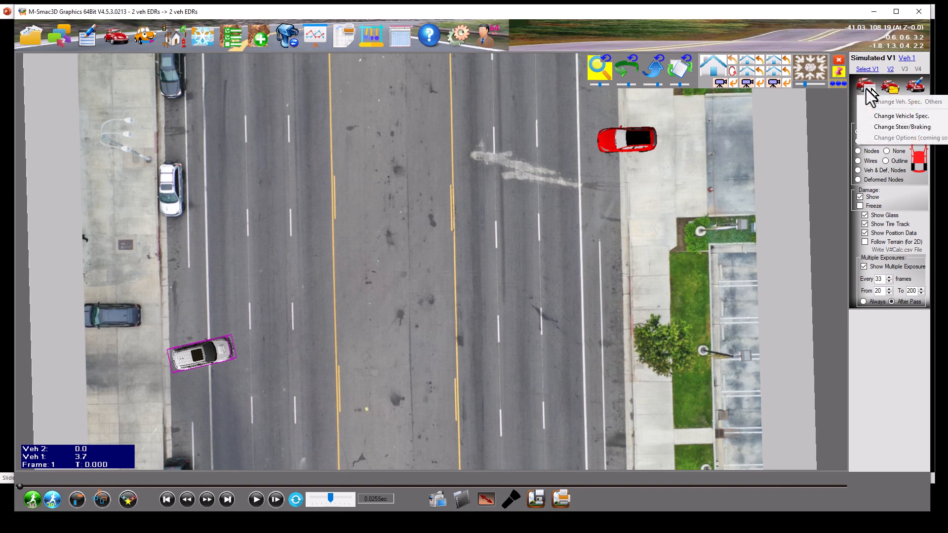
left_click(886, 126)
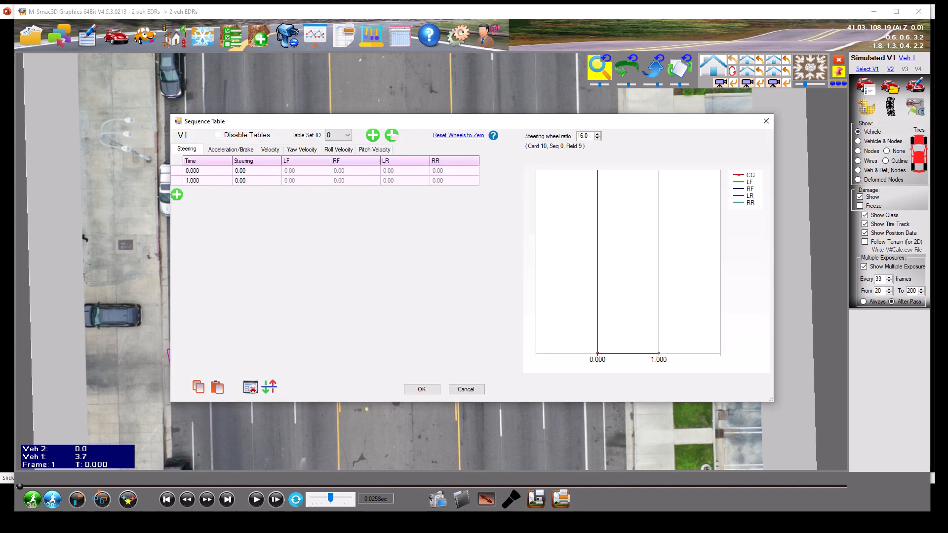
key("alt+Tab")
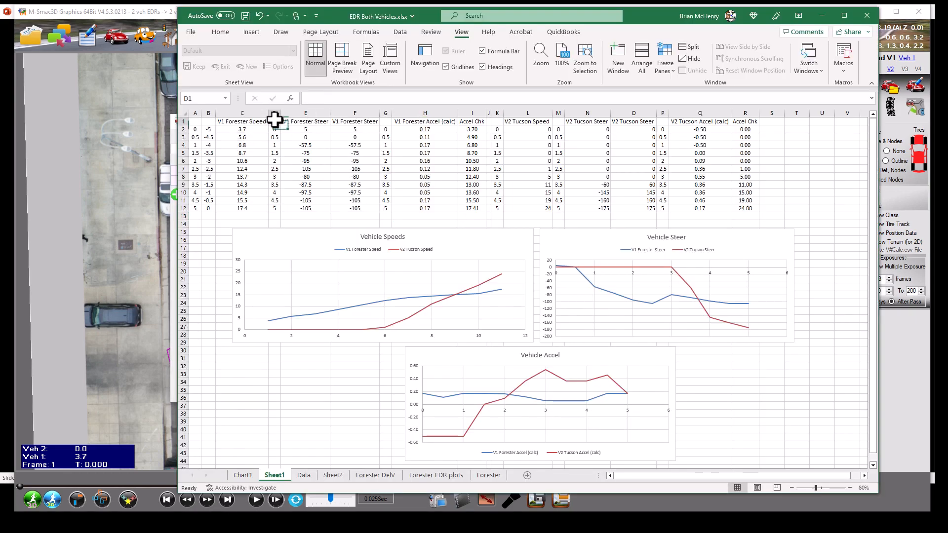
left_click_drag(275, 121, 302, 207)
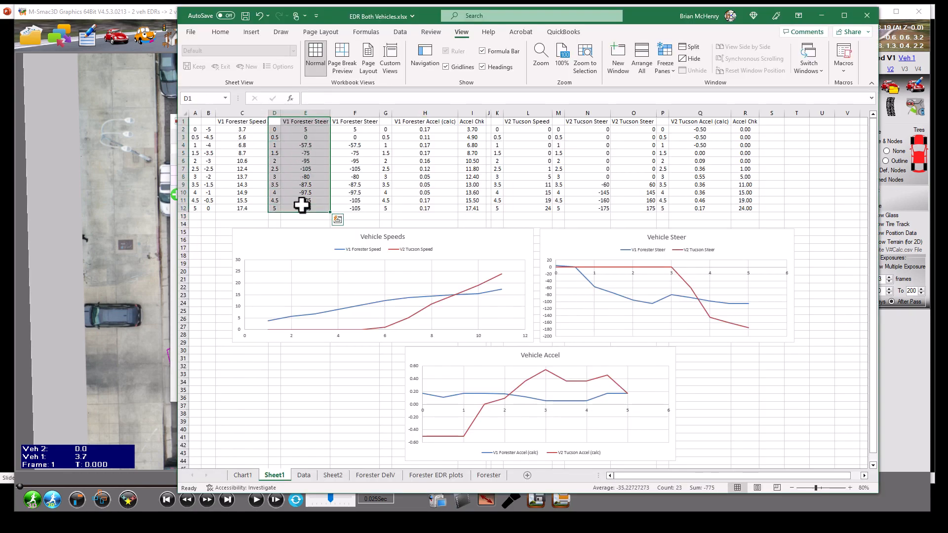
right_click(294, 131)
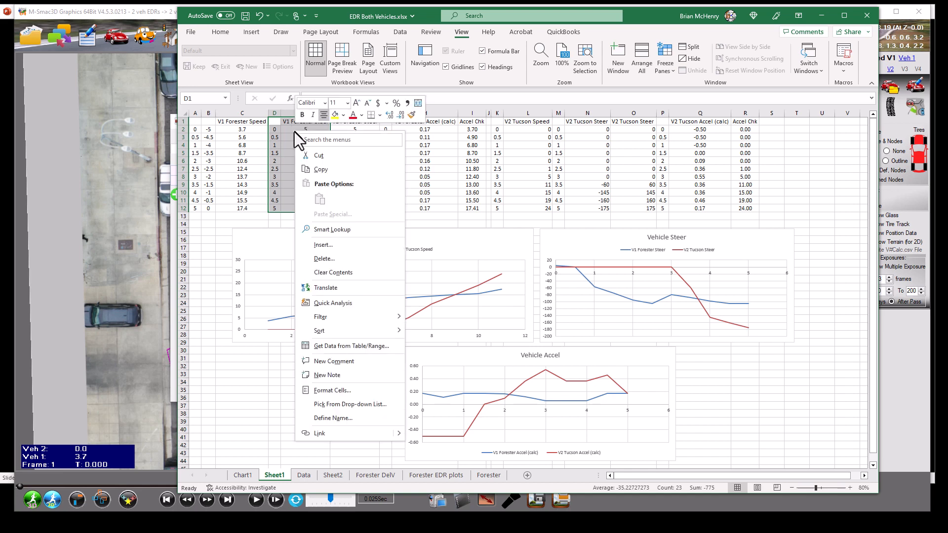
left_click(320, 167)
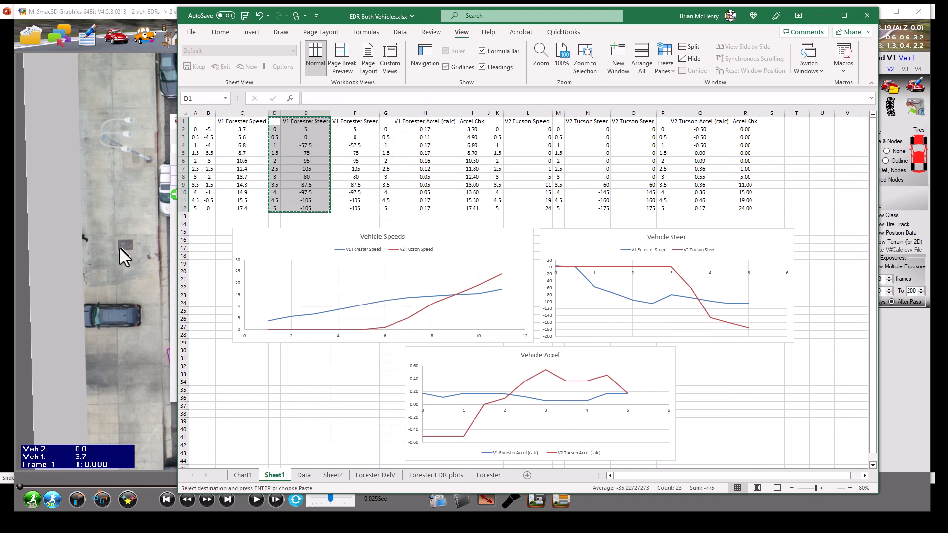
left_click(112, 242)
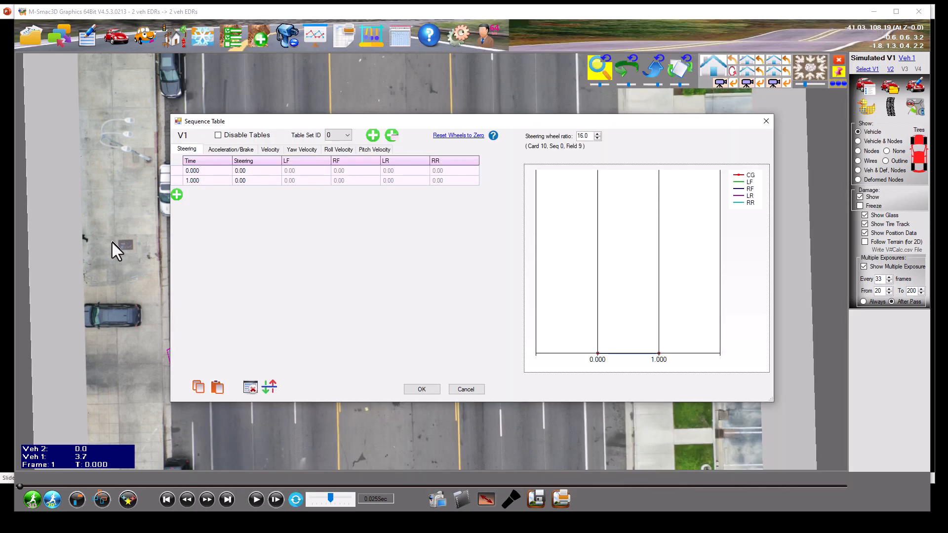
left_click(216, 387)
left_click(538, 330)
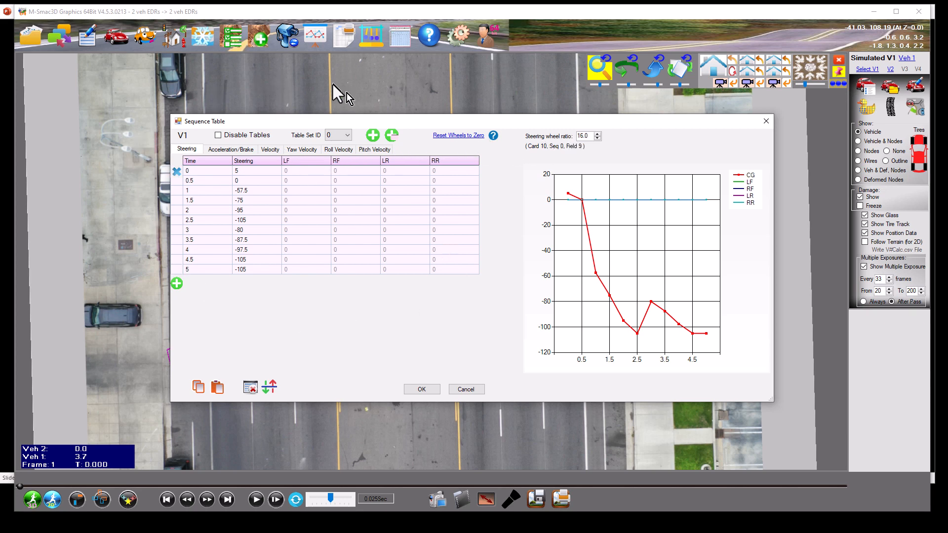
Step: Replace V1's acceleration/brake sequence rows with the time and V1 Forester Accel (calc) data (G1:H12) copied from the Excel workbook
left_click(235, 149)
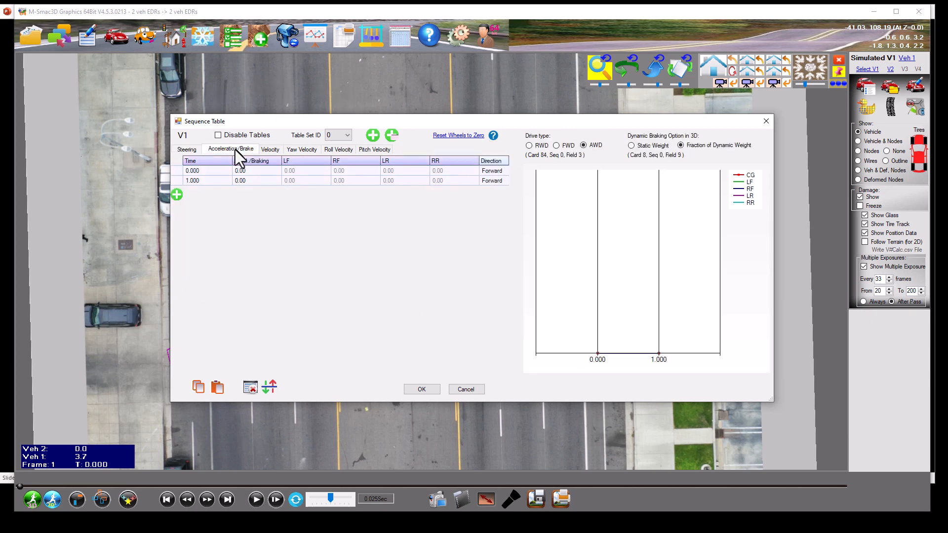
left_click(316, 523)
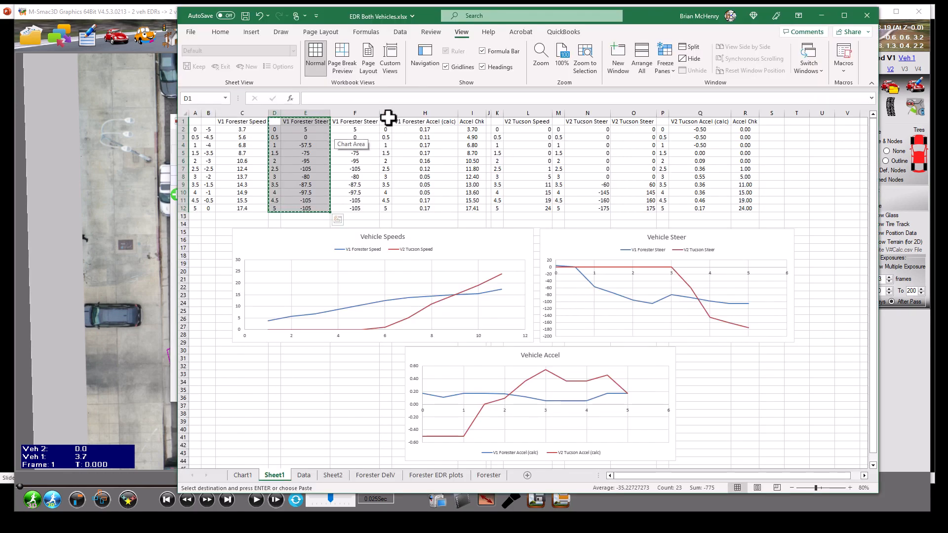
left_click_drag(389, 120, 409, 208)
right_click(409, 183)
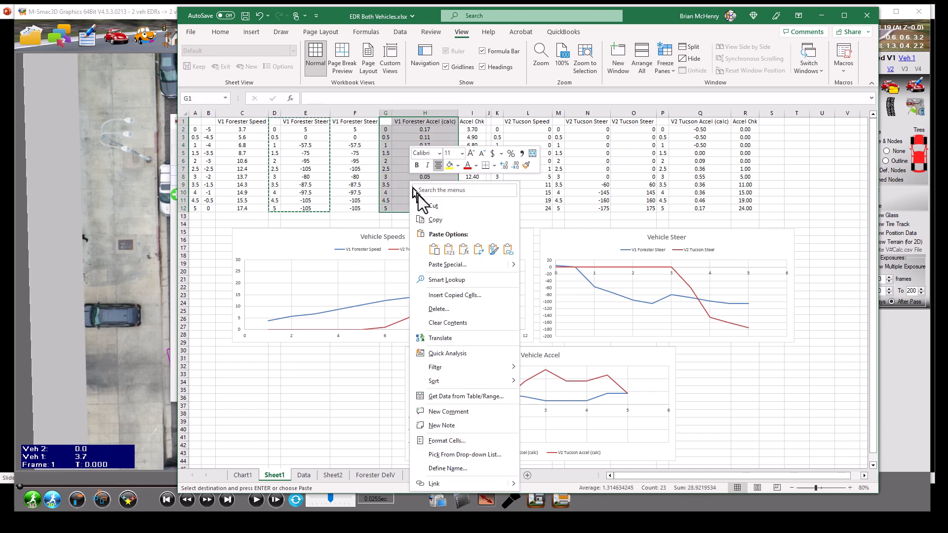
left_click(437, 216)
left_click(96, 214)
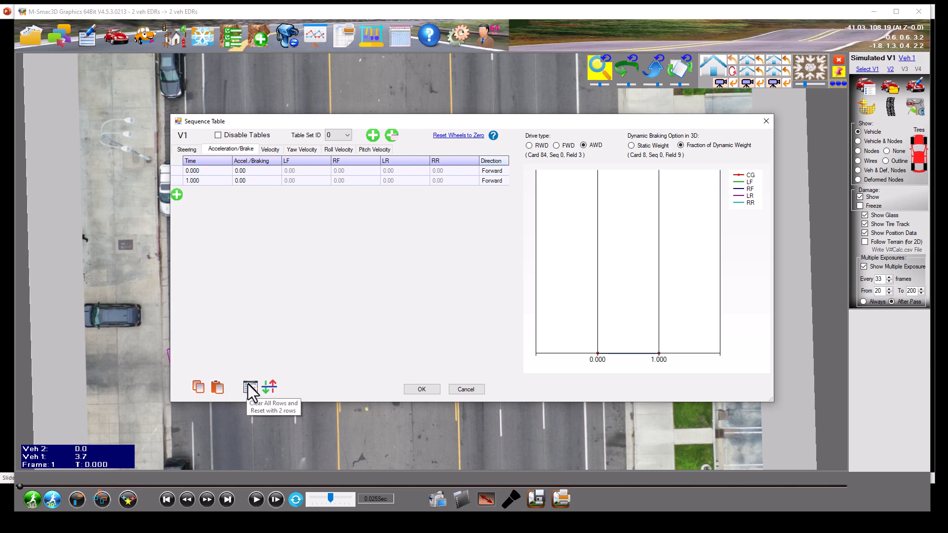
left_click(218, 387)
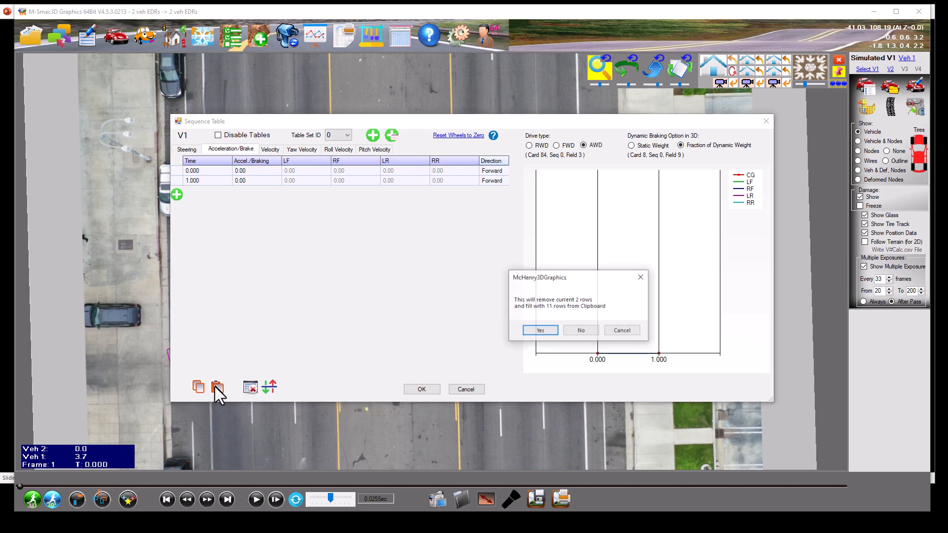
left_click(539, 330)
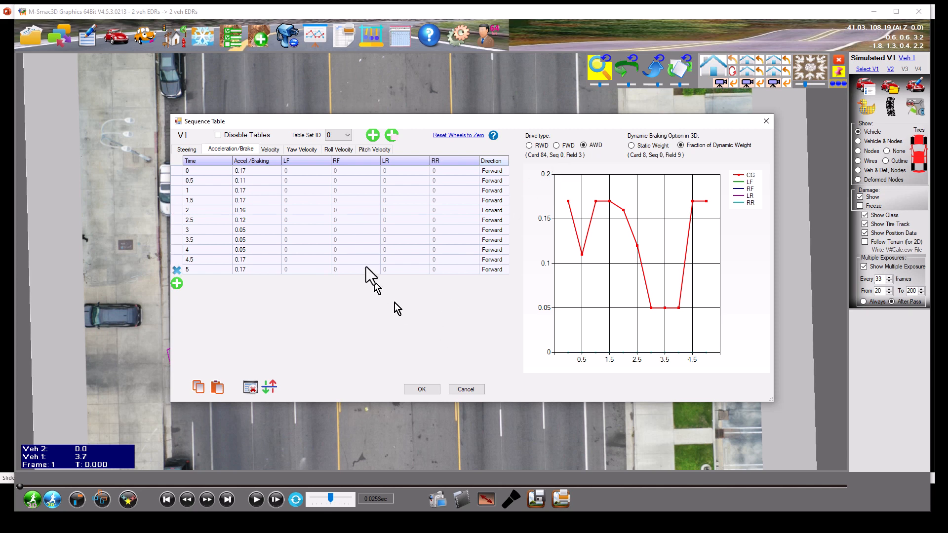
Step: Replace V1's velocity sequence rows with the time and V1 Forester Speed data (A1:C12) copied from the Excel workbook, and accept V1's sequence tables
left_click(271, 149)
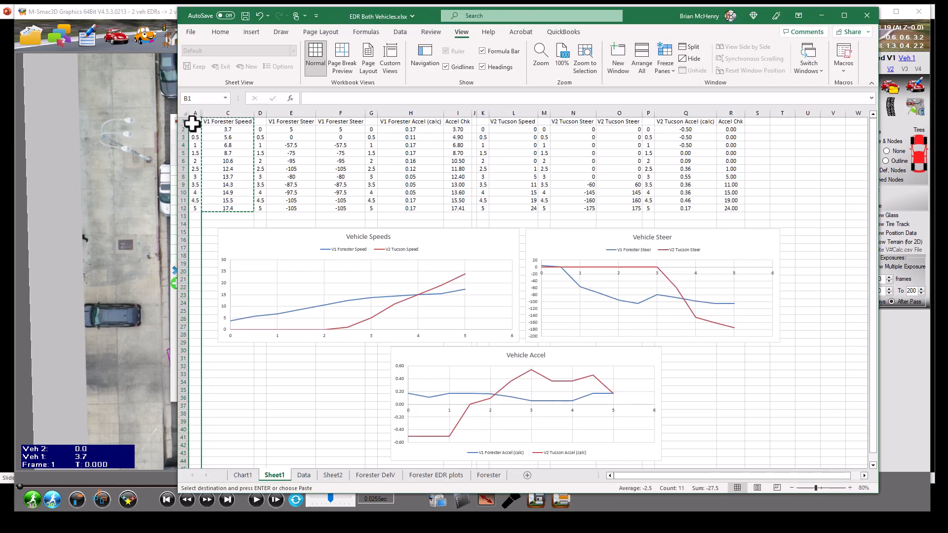
left_click_drag(193, 123, 222, 210)
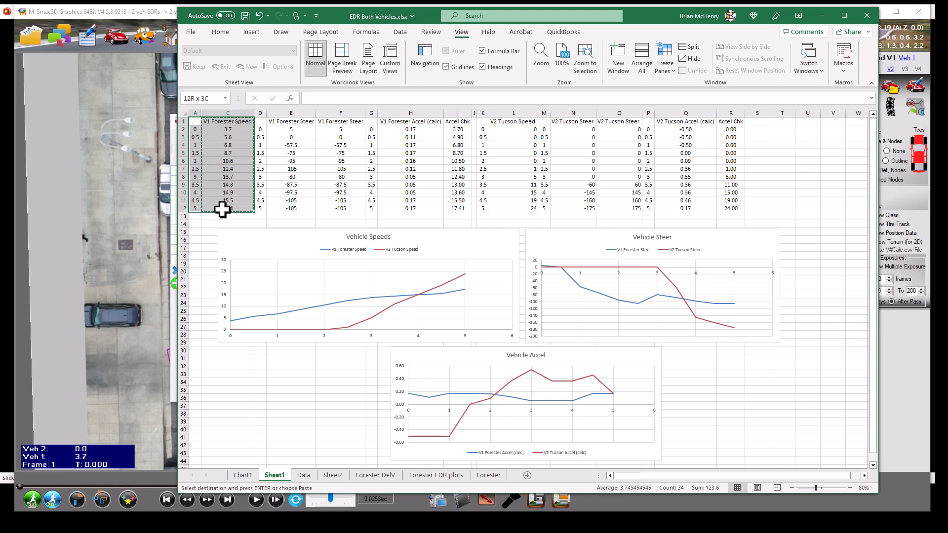
right_click(218, 163)
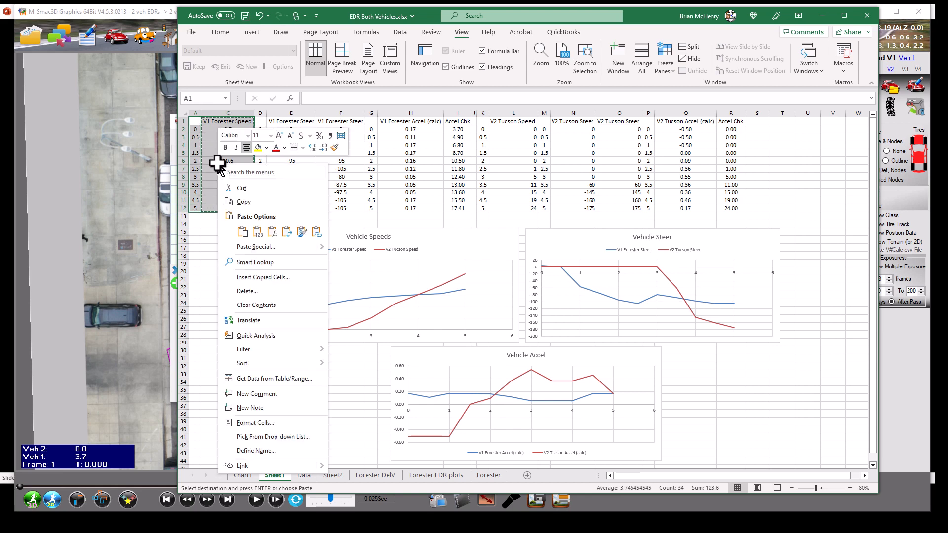
left_click(245, 202)
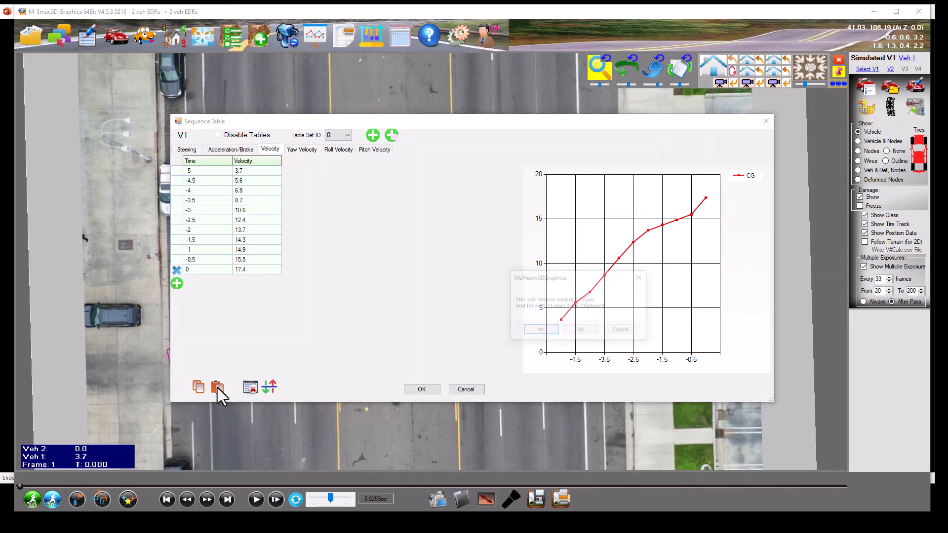
left_click(217, 387)
left_click(537, 330)
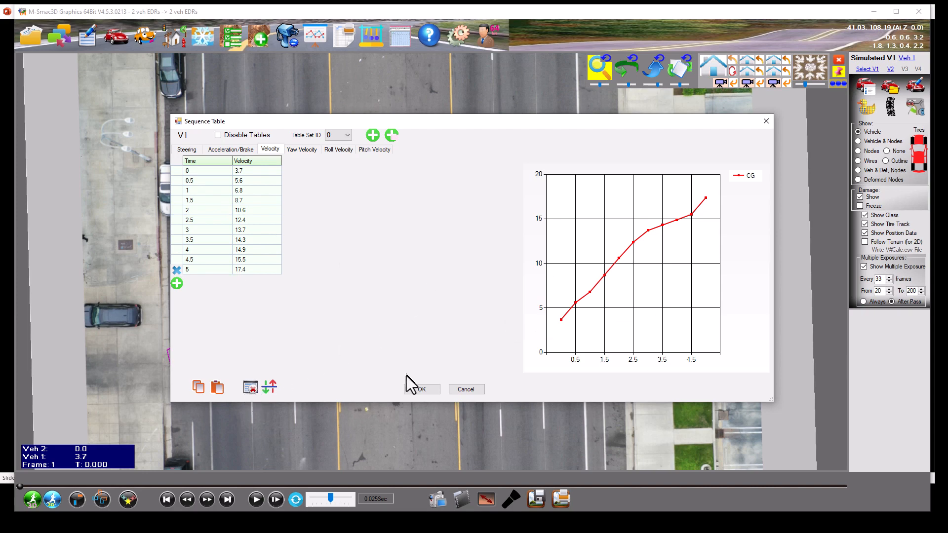
left_click(420, 389)
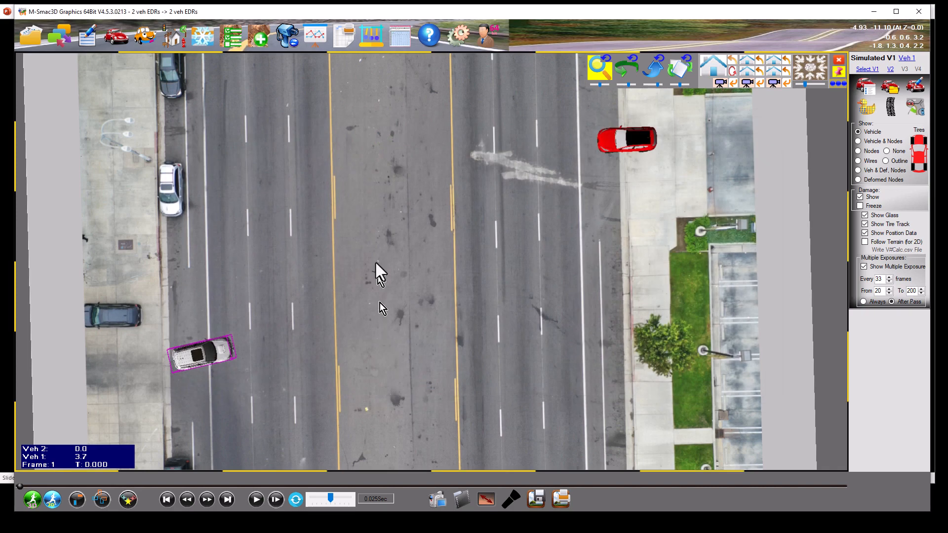
Step: Replace V2's steering sequence rows with the time and negative-signed V2 Tucson Steer data (M1:N12) copied from the Excel workbook
left_click(632, 144)
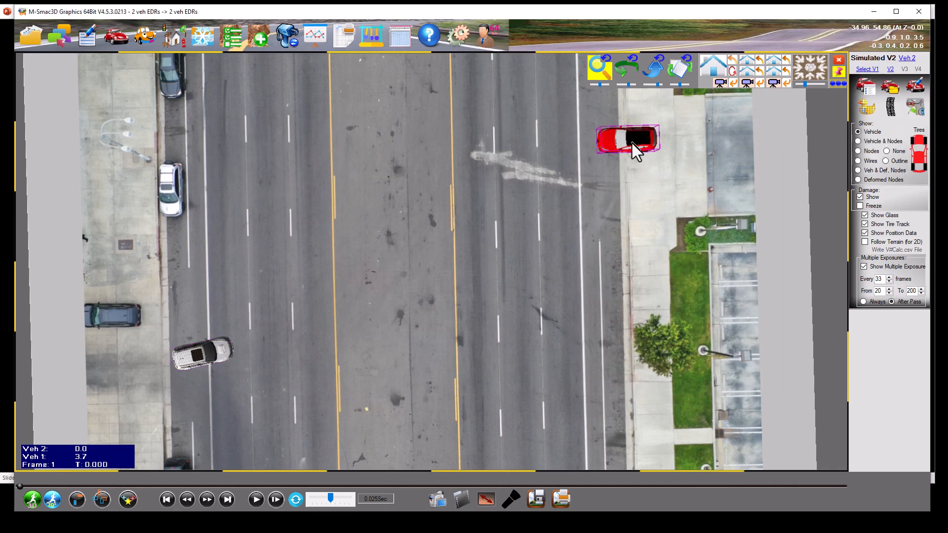
left_click(856, 85)
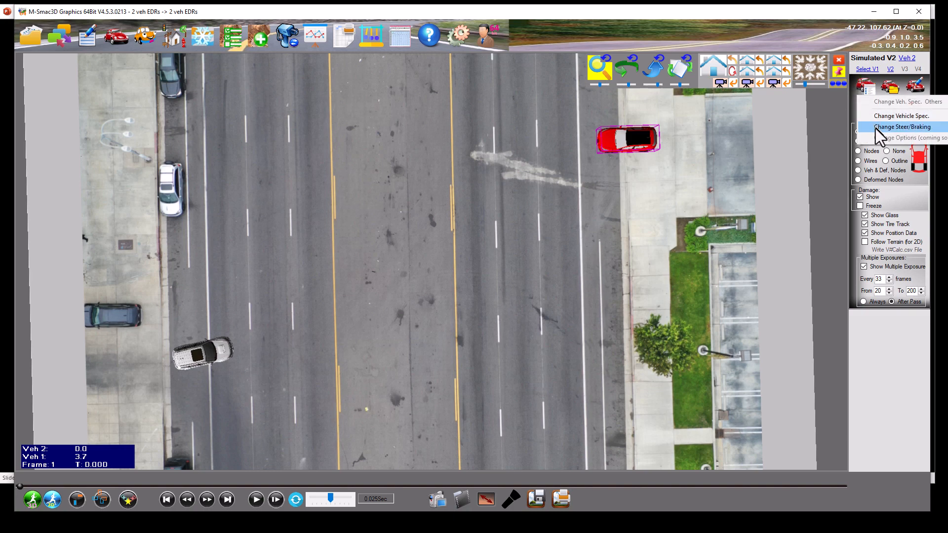
left_click(875, 127)
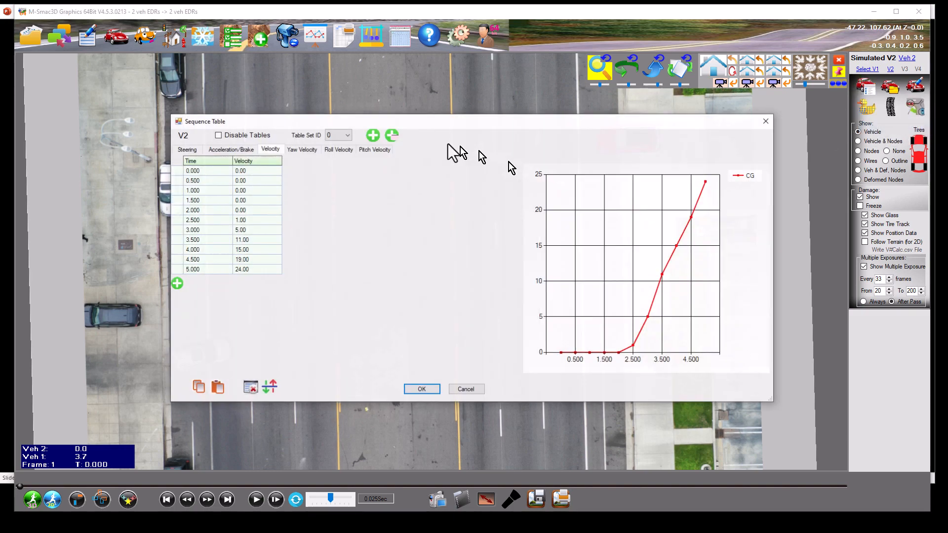
left_click(187, 150)
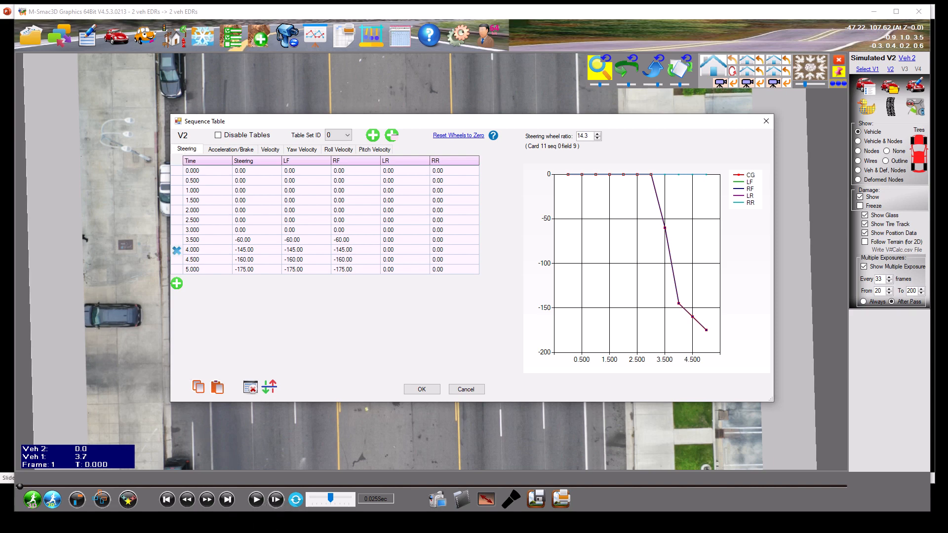
key("alt+Tab")
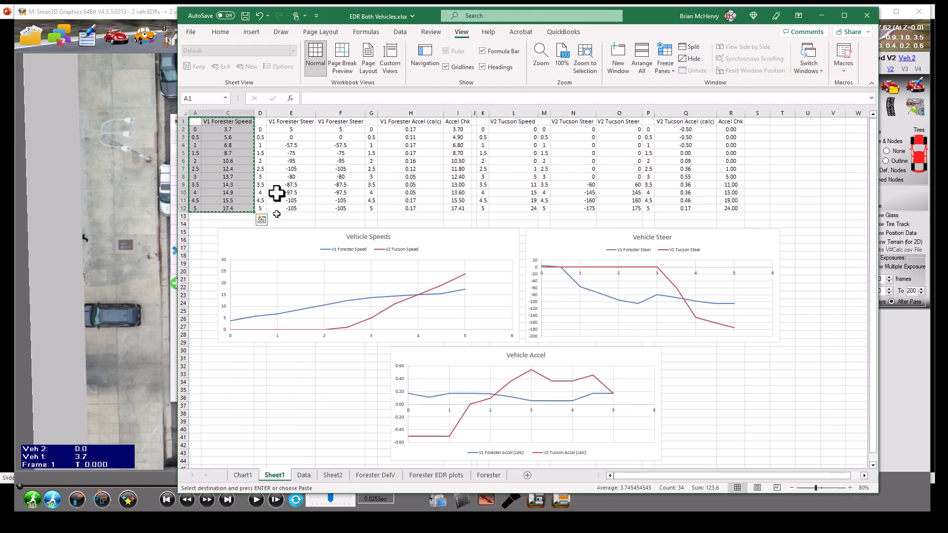
left_click(543, 124)
left_click_drag(543, 123, 584, 206)
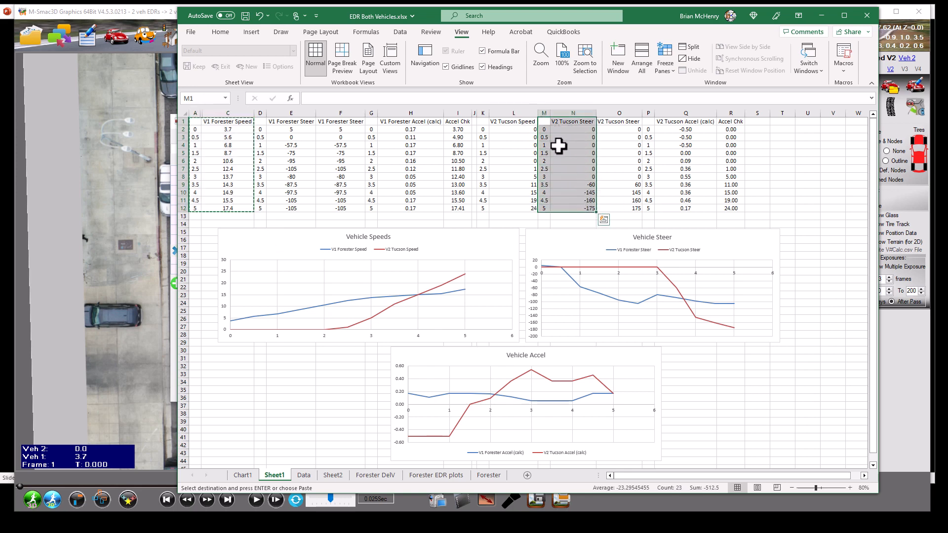
right_click(561, 163)
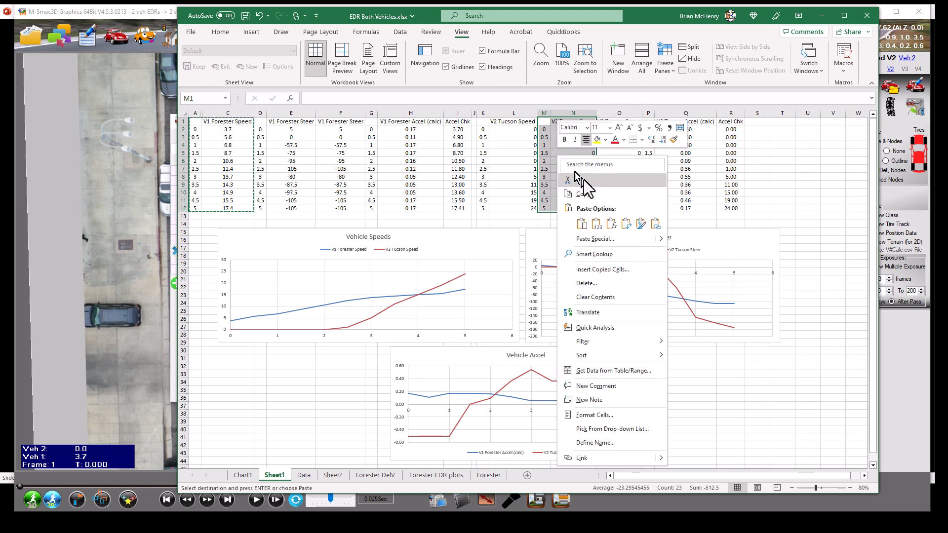
left_click(587, 191)
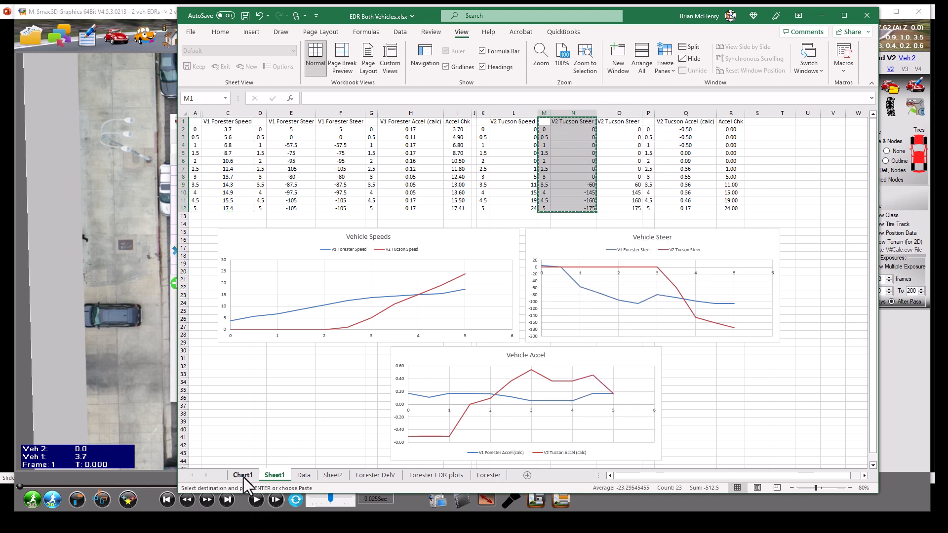
left_click(122, 143)
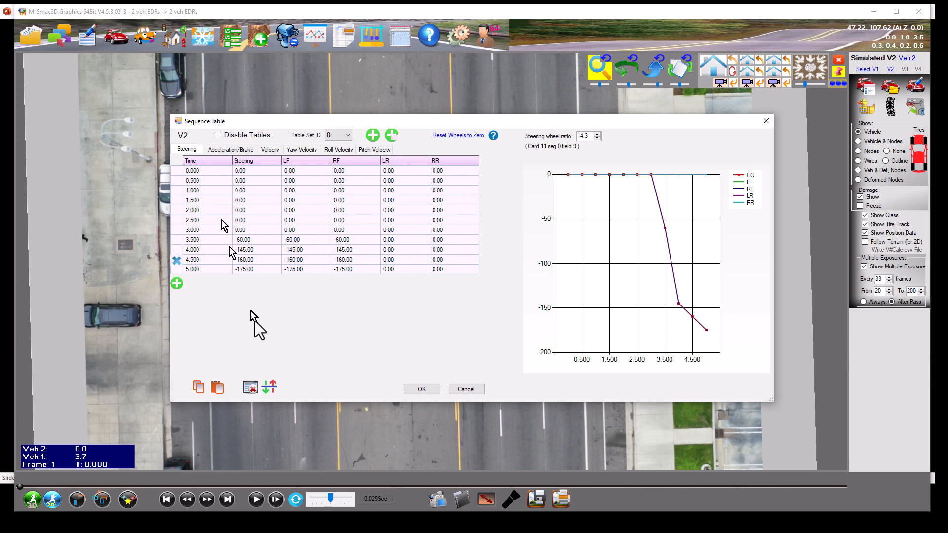
left_click(212, 387)
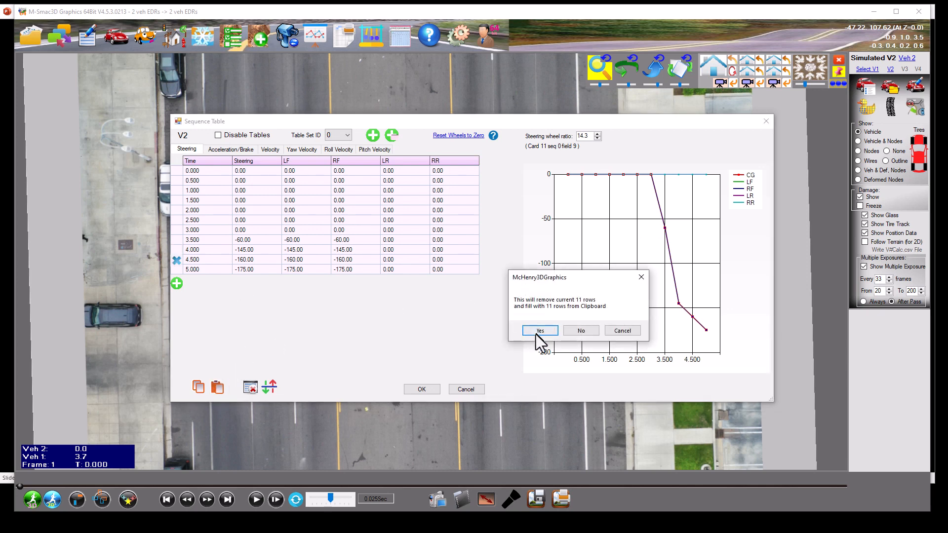
left_click(537, 331)
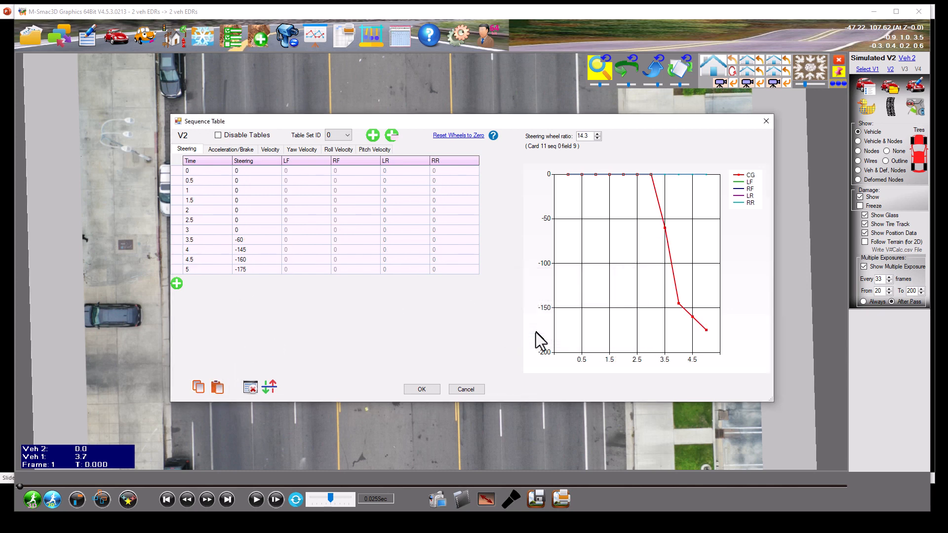
Step: Replace V2's acceleration/brake sequence rows with the time and V2 Tucson Accel (calc) data (P1:Q12) copied from the Excel workbook
left_click(230, 149)
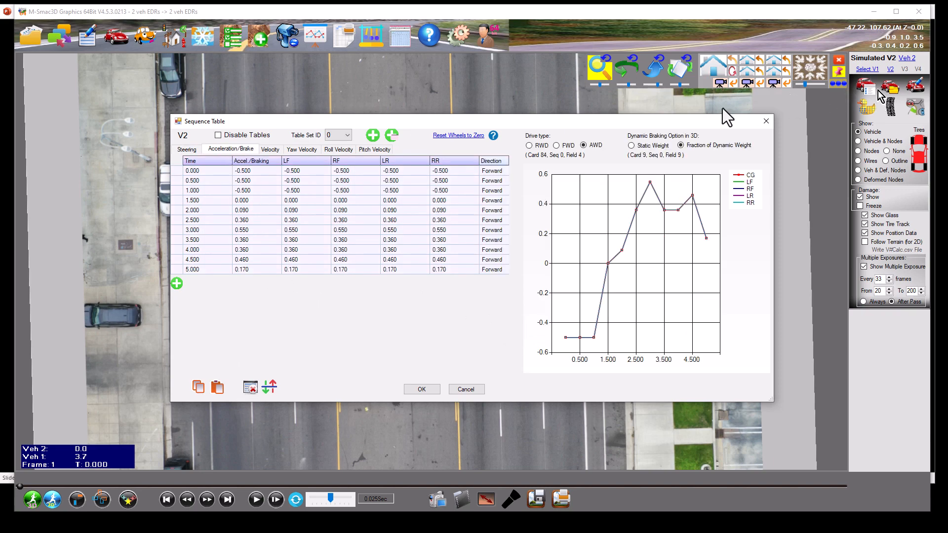
key("alt+Tab")
left_click_drag(648, 121, 686, 205)
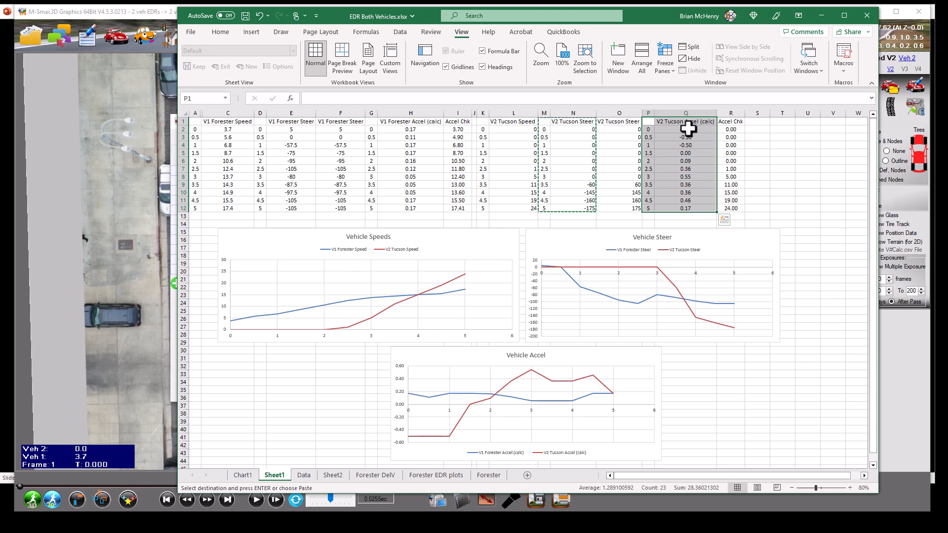
right_click(688, 131)
left_click(724, 170)
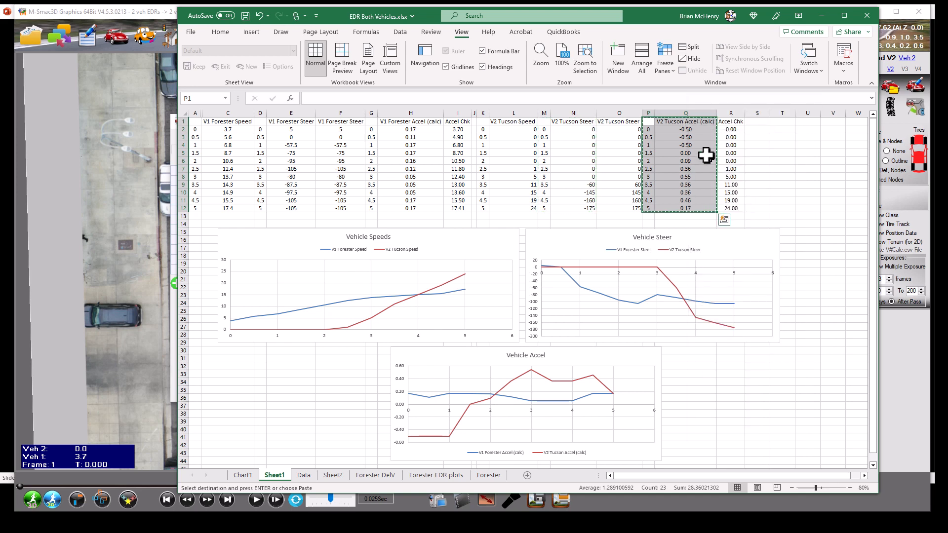
left_click(173, 327)
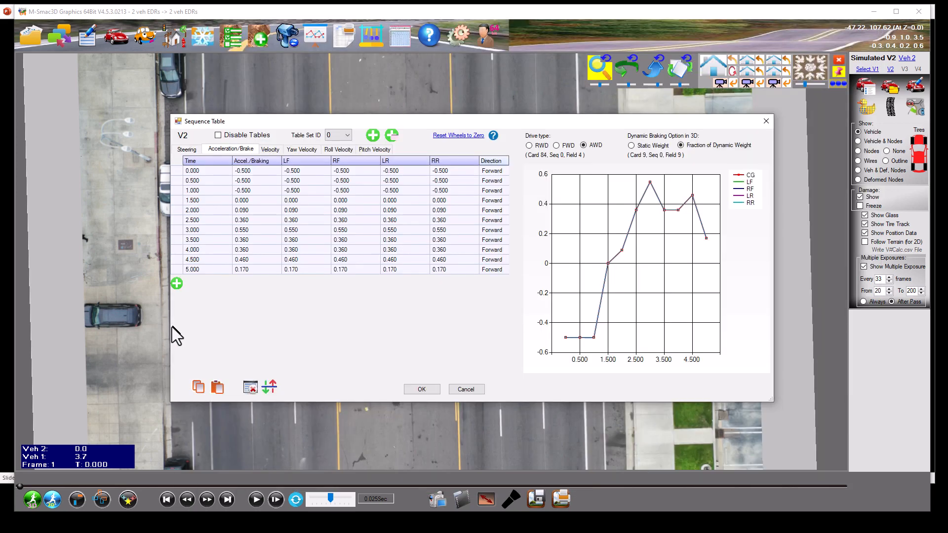
left_click(217, 387)
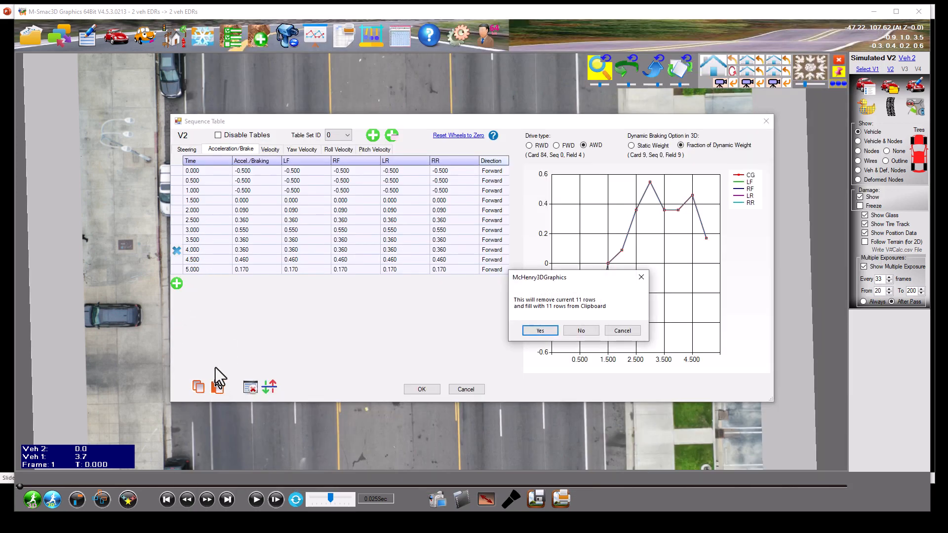
left_click(535, 330)
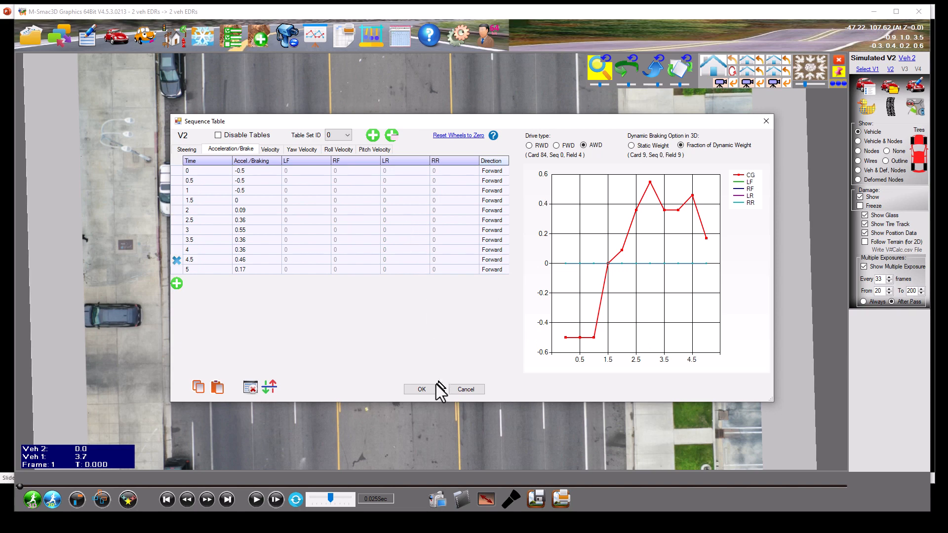
Step: Replace V2's velocity sequence rows with the time and V2 Tucson Speed data (K1:L12) copied from the Excel workbook, and accept V2's sequence tables
left_click(268, 149)
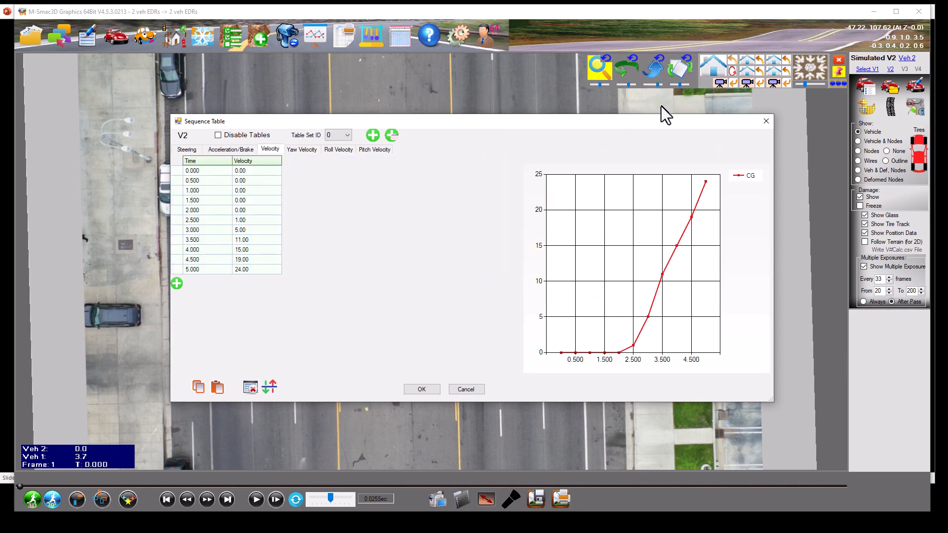
key("alt+Tab")
left_click_drag(484, 121, 500, 207)
right_click(499, 185)
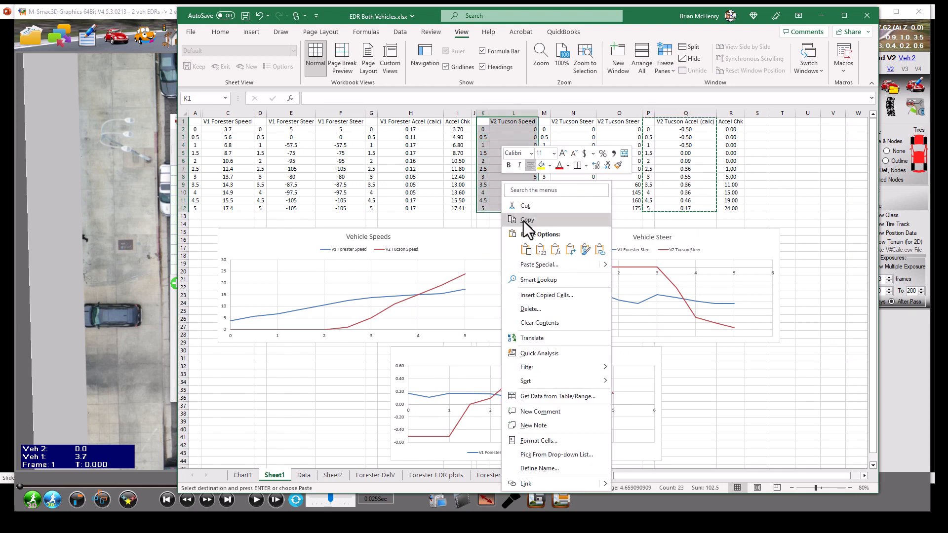
left_click(526, 218)
left_click(116, 208)
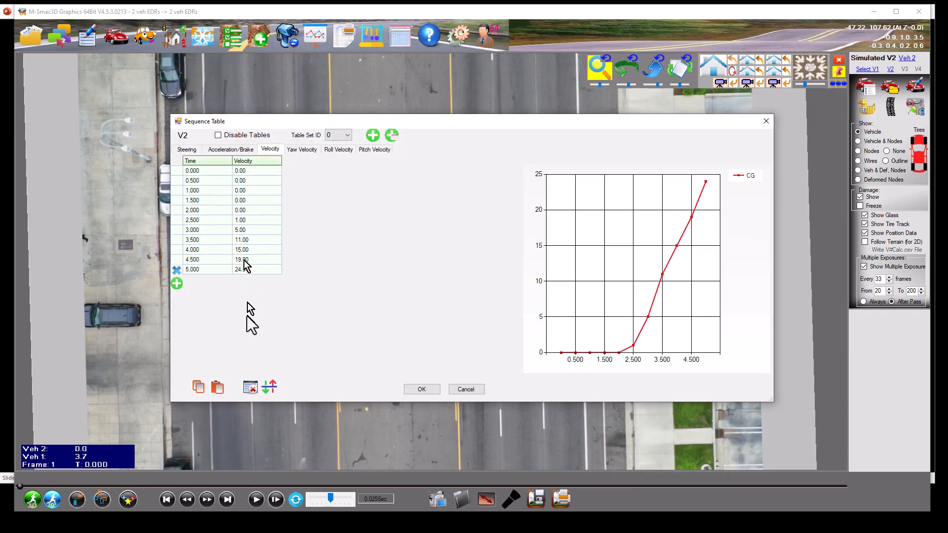
left_click(217, 387)
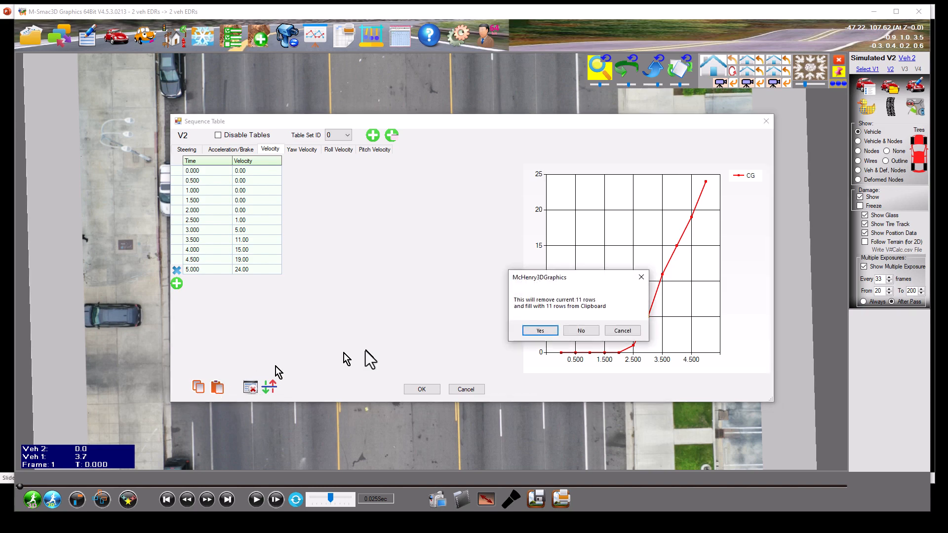
left_click(540, 331)
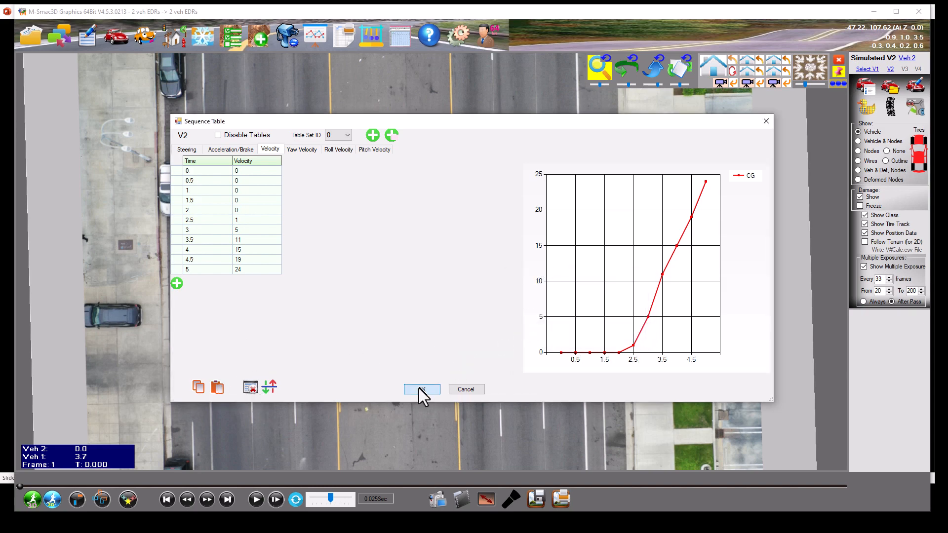
left_click(419, 389)
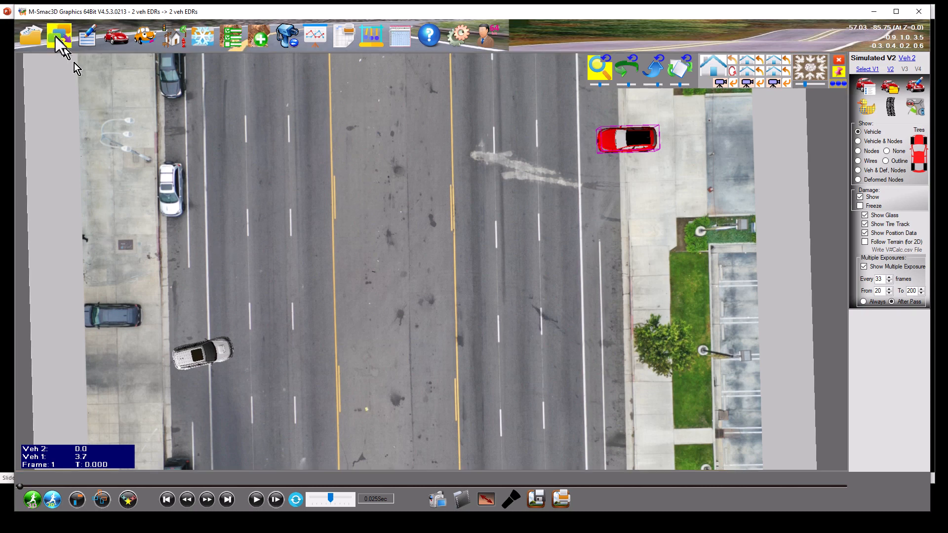
Step: Run the 3D simulation from the input cards, and turn off Auto Run Simulation in the card editor
left_click(82, 40)
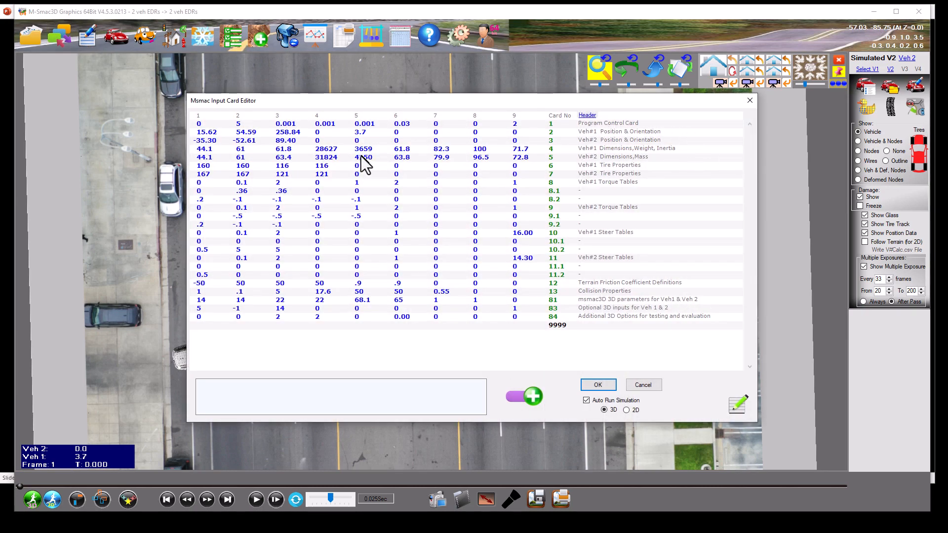
left_click(603, 385)
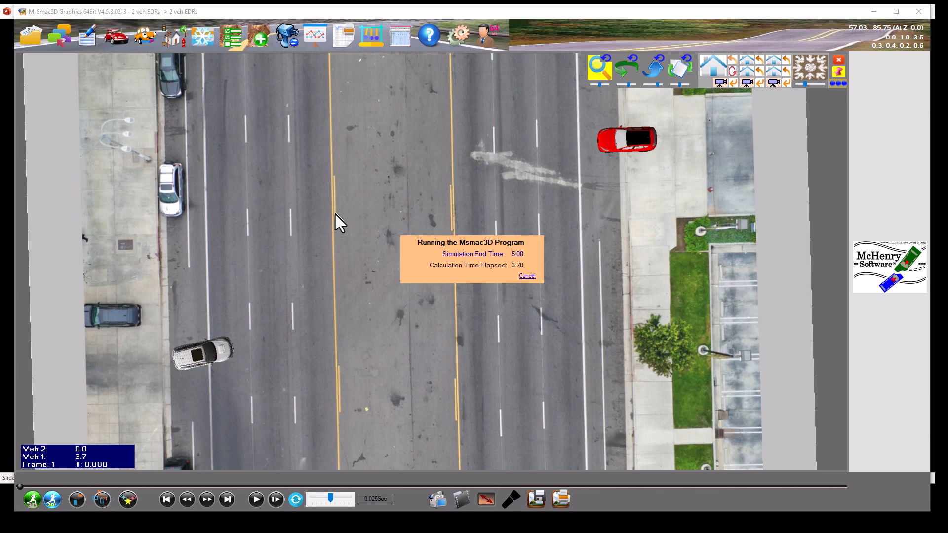
left_click(80, 41)
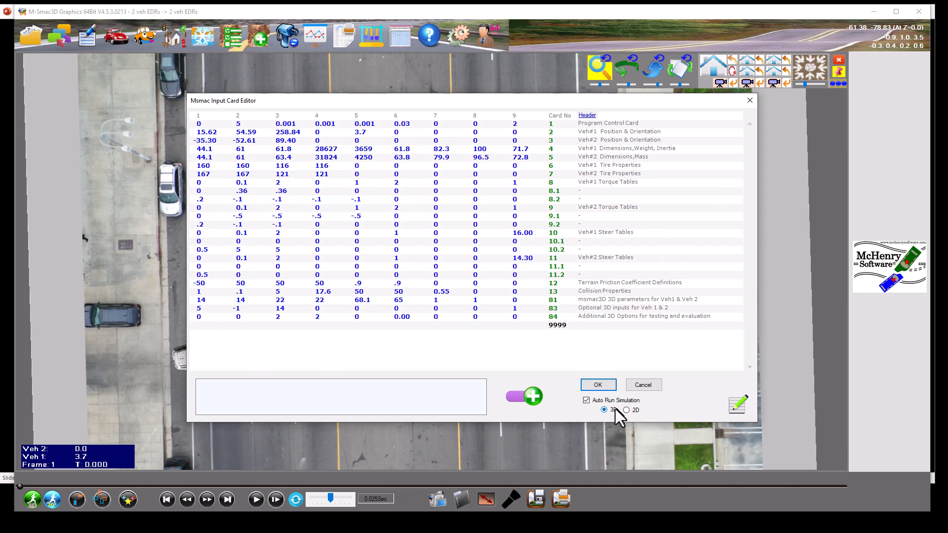
left_click(597, 399)
left_click(597, 385)
Step: Examine V2's vehicle dimensions and specifications and look into the vehicle specification database, leaving the values as they are
left_click(634, 137)
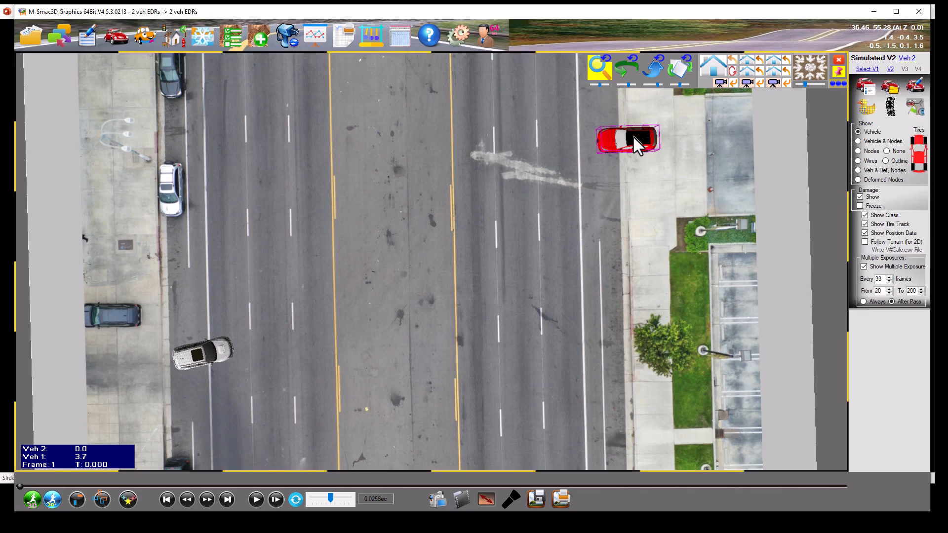
left_click(864, 88)
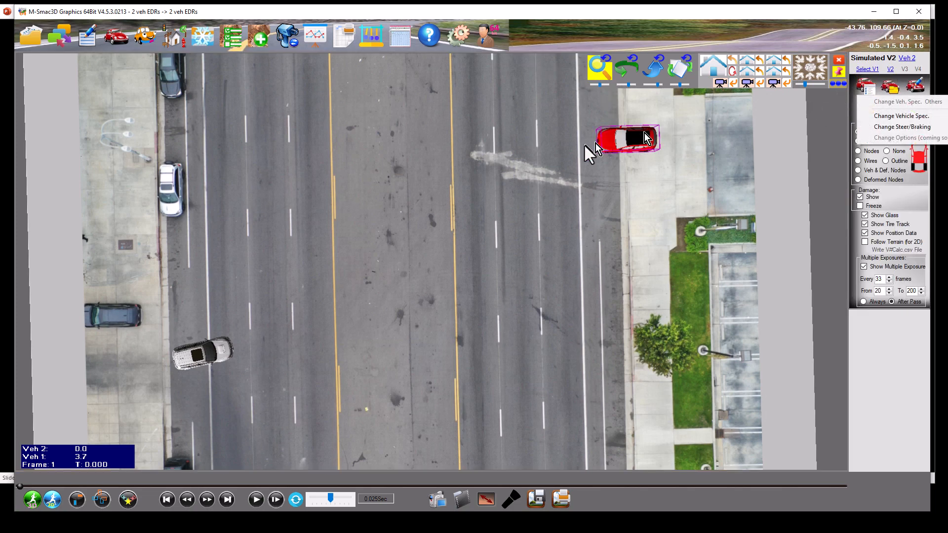
left_click(888, 116)
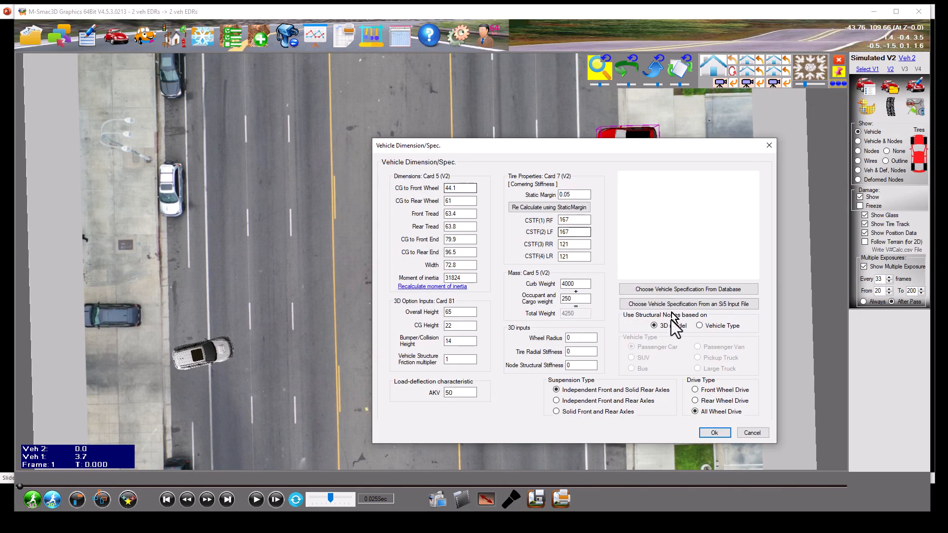
left_click(657, 288)
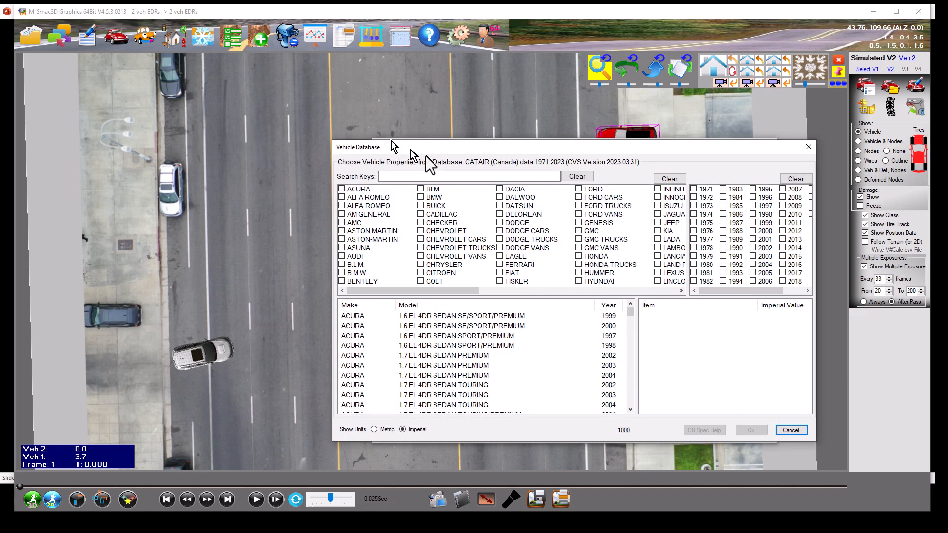
left_click(780, 427)
left_click(712, 433)
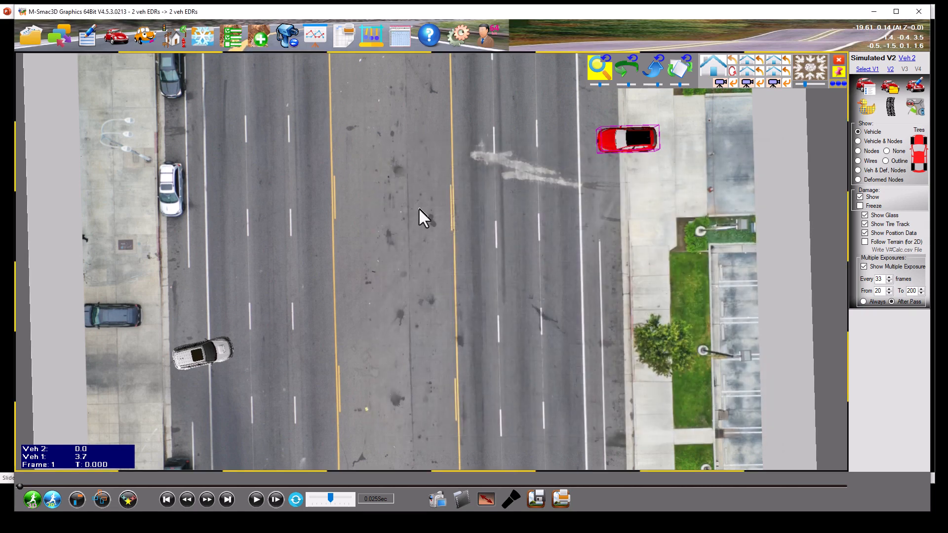
Step: Run the 3D simulation, play back the resulting vehicle motion and pause it at about frame 66
left_click(30, 499)
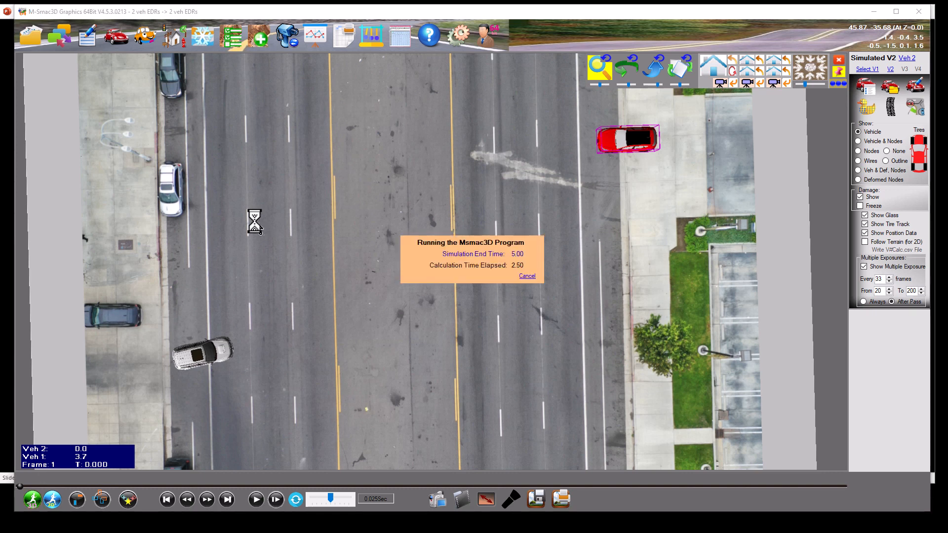
left_click(257, 499)
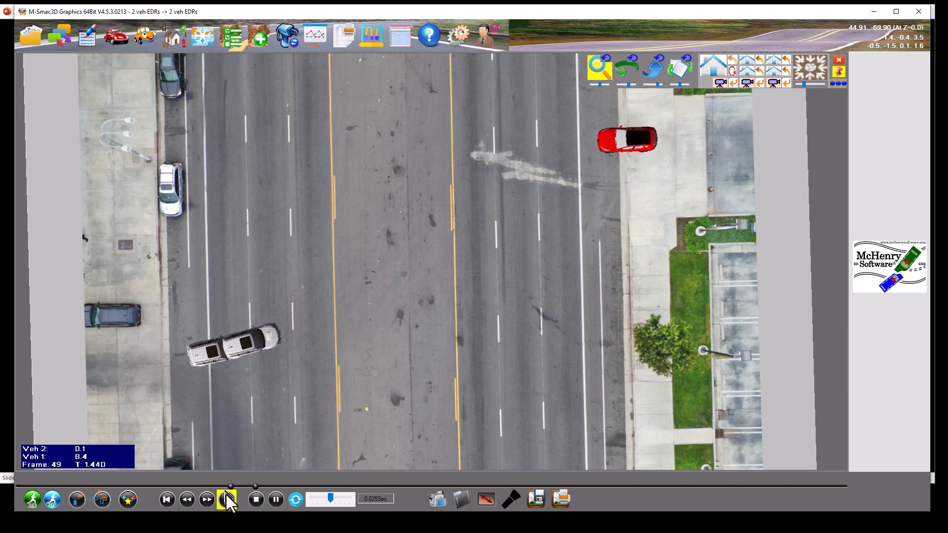
left_click(279, 500)
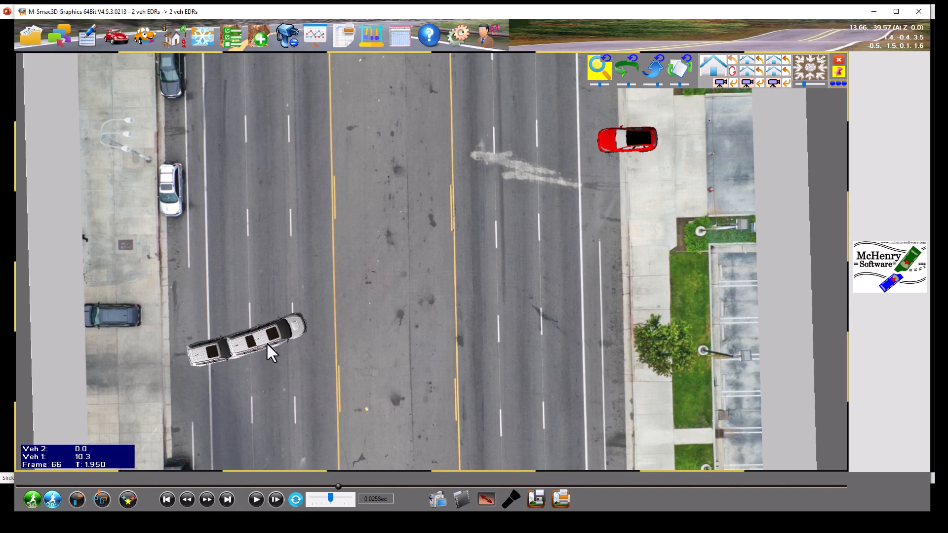
Step: Turn off multiple exposures for V1 and V2, and move the animation back to about frame 44
left_click(267, 346)
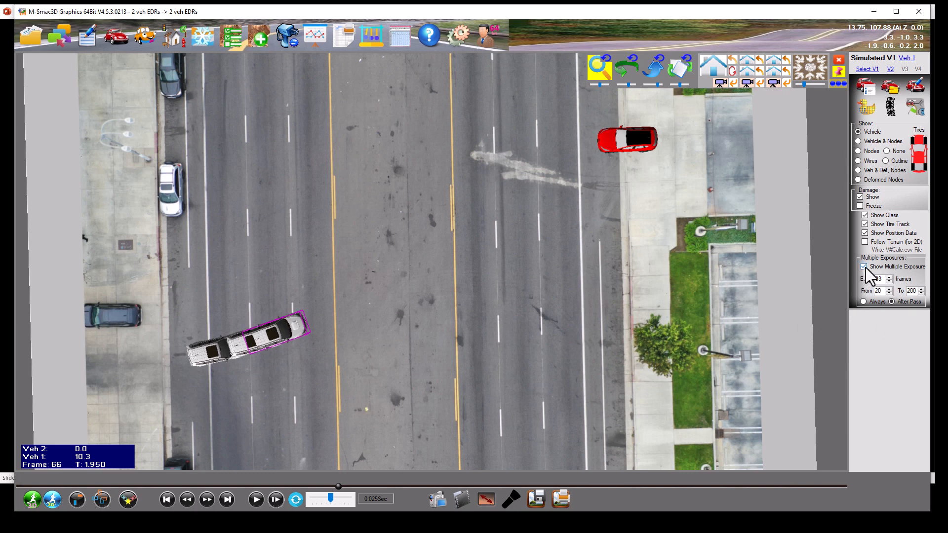
left_click(864, 267)
left_click(644, 144)
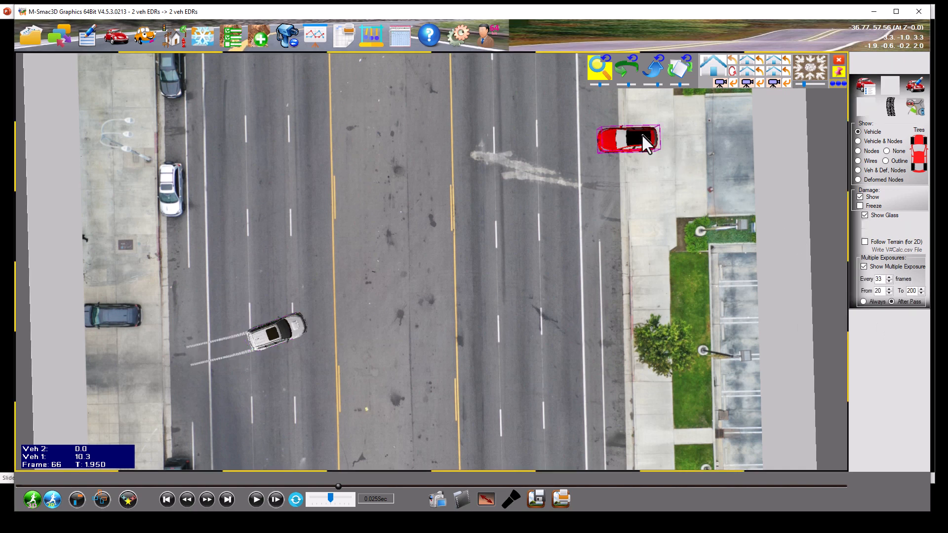
left_click(864, 267)
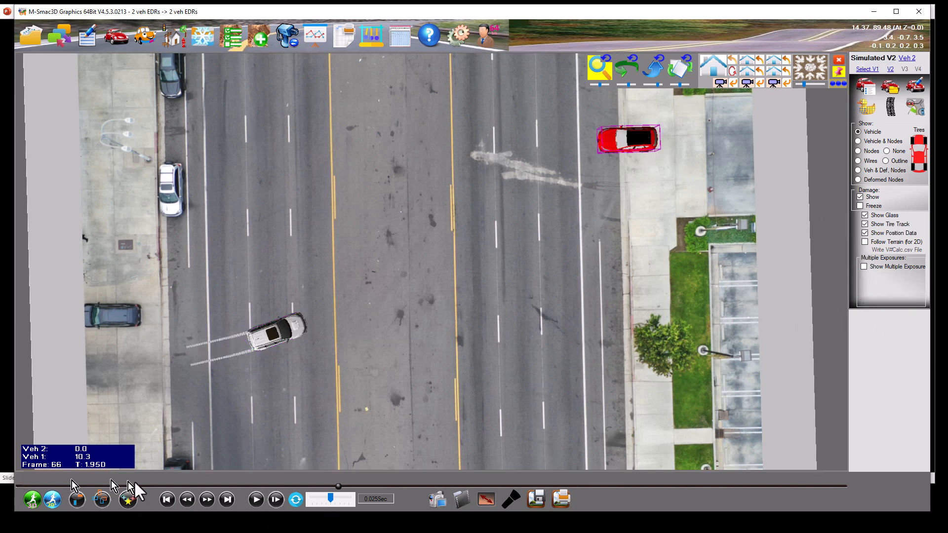
left_click_drag(338, 484, 240, 462)
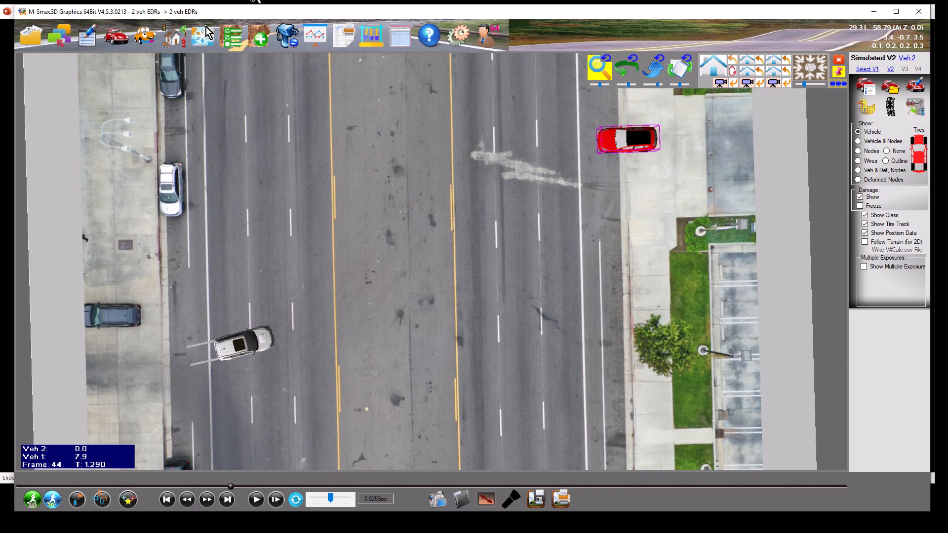
Step: Open the simulation's Speed chart in a reduced window and place the EDR Both Vehicles.xlsx workbook beside it for comparison
left_click(312, 34)
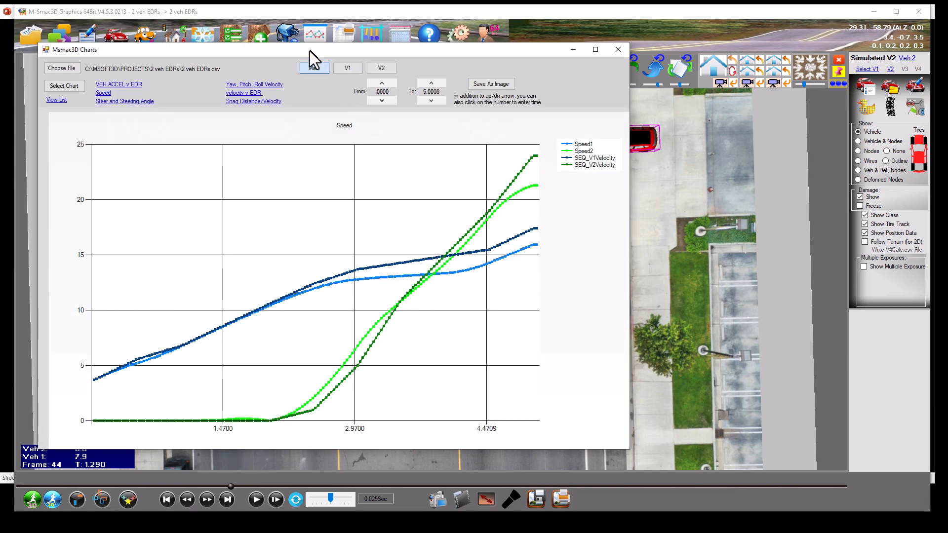
left_click_drag(310, 50, 416, 30)
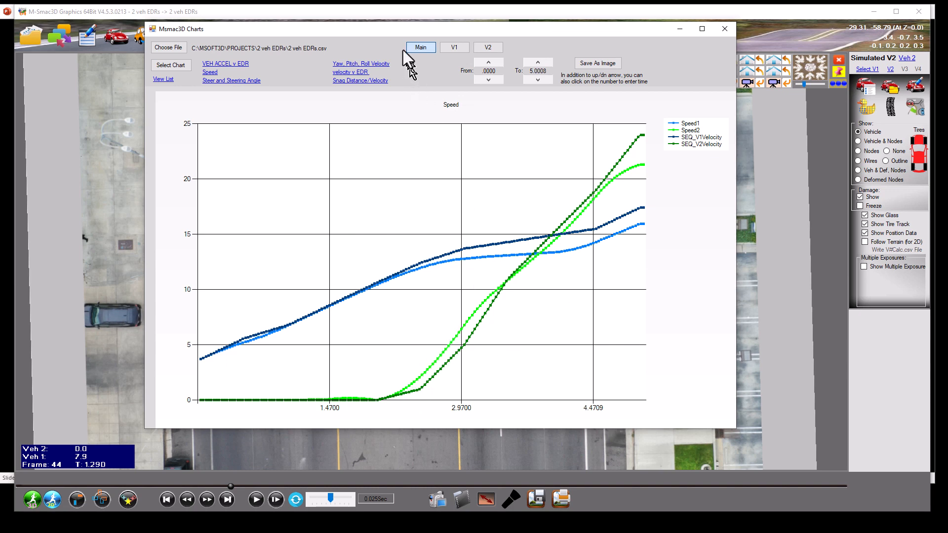
left_click_drag(387, 28, 248, 11)
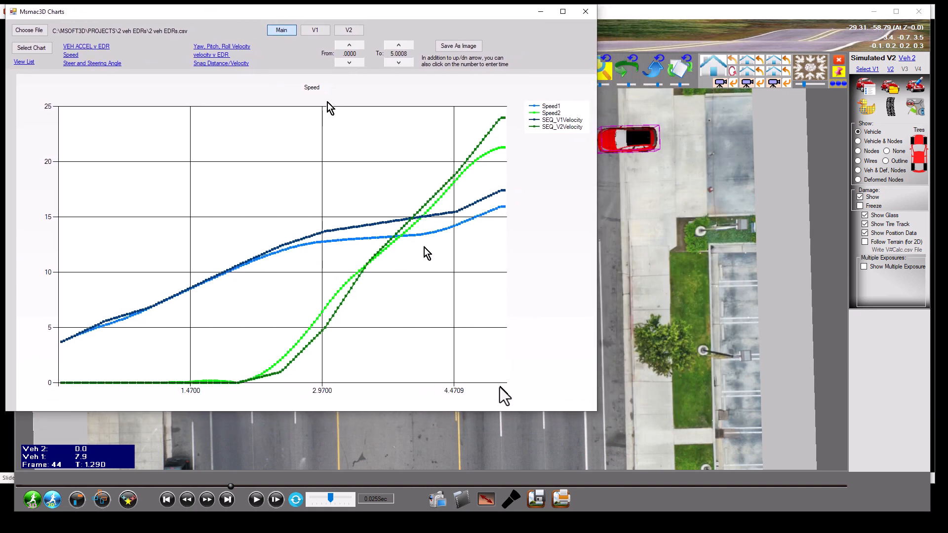
left_click_drag(596, 409, 398, 326)
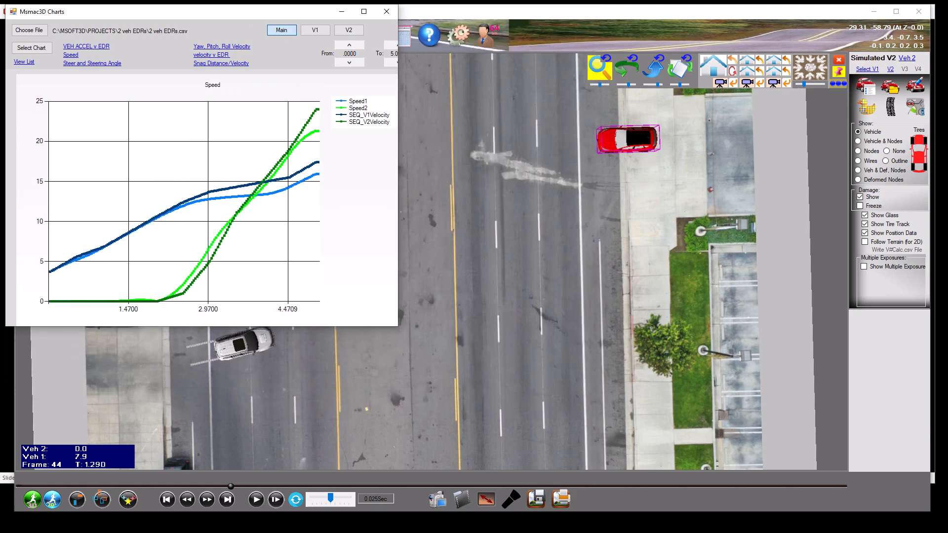
key("alt+Tab")
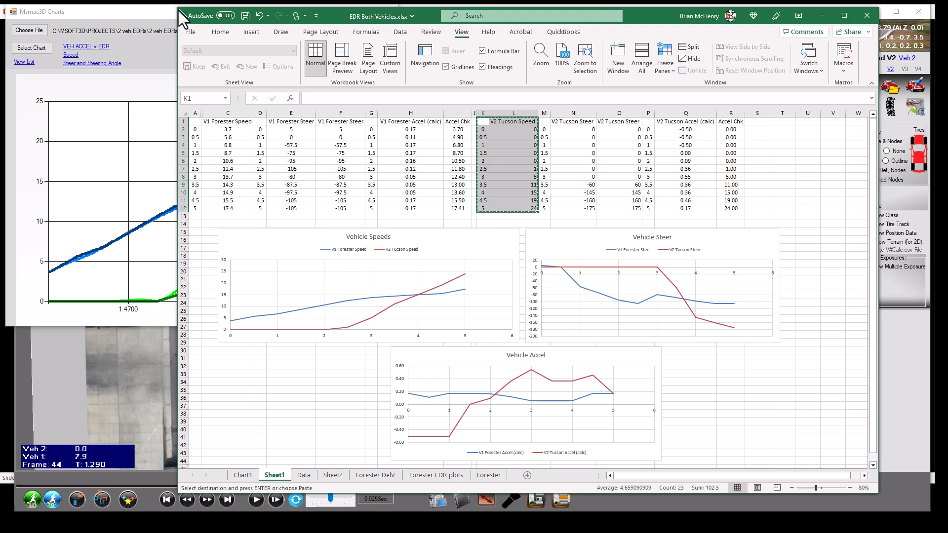
left_click_drag(178, 9, 392, 11)
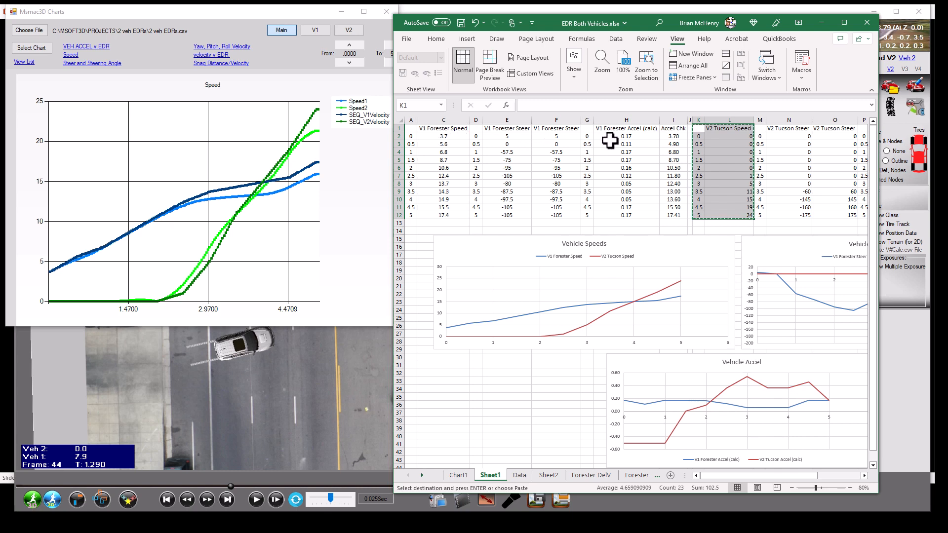
Step: In the V1 Forester Accel (calc) column, set H7 to 0.14 and H8 through H10 to 0.10
left_click(617, 176)
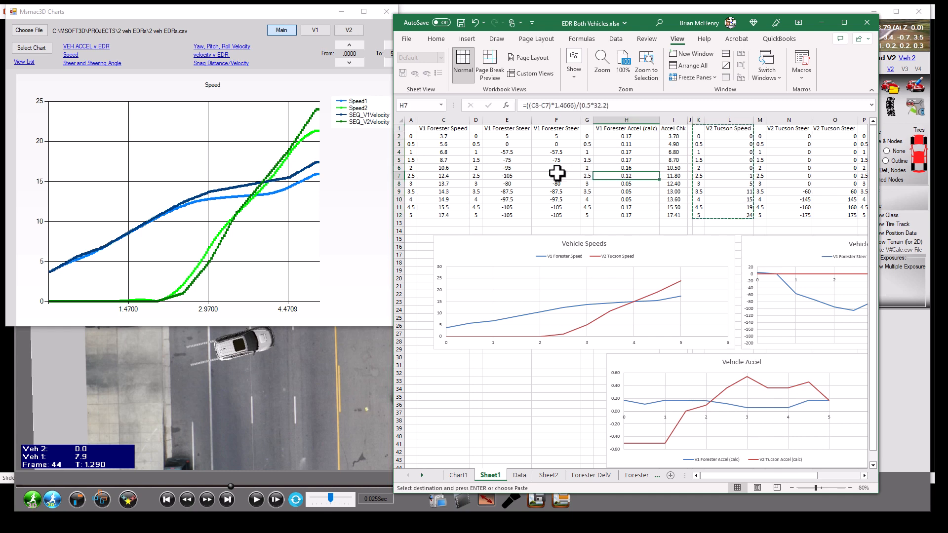
type("0.14")
key("Return")
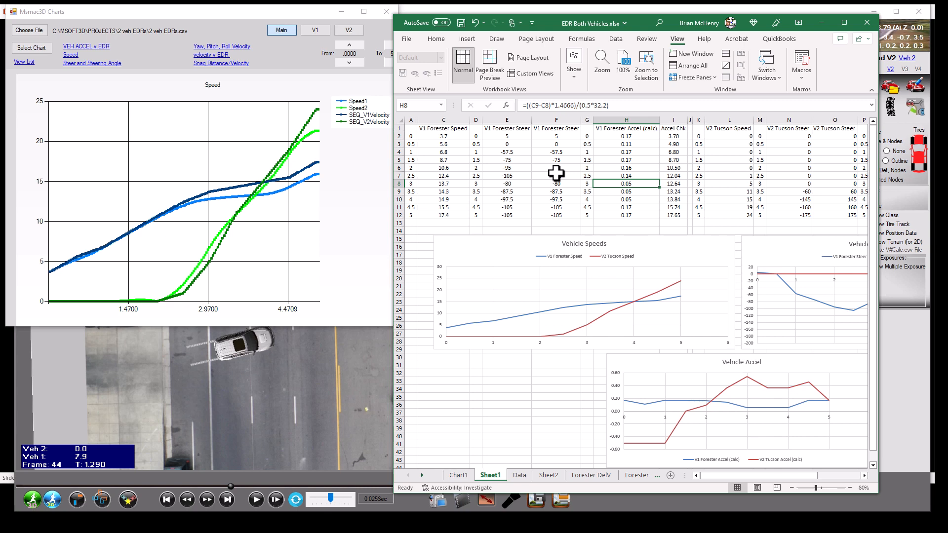
type("0")
key("Return")
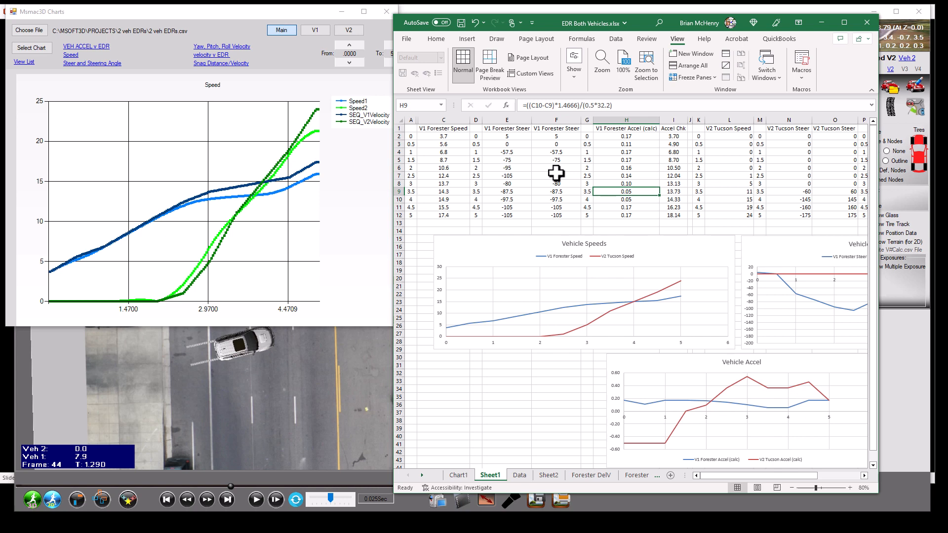
type("0.1")
key("Return")
type("0.1")
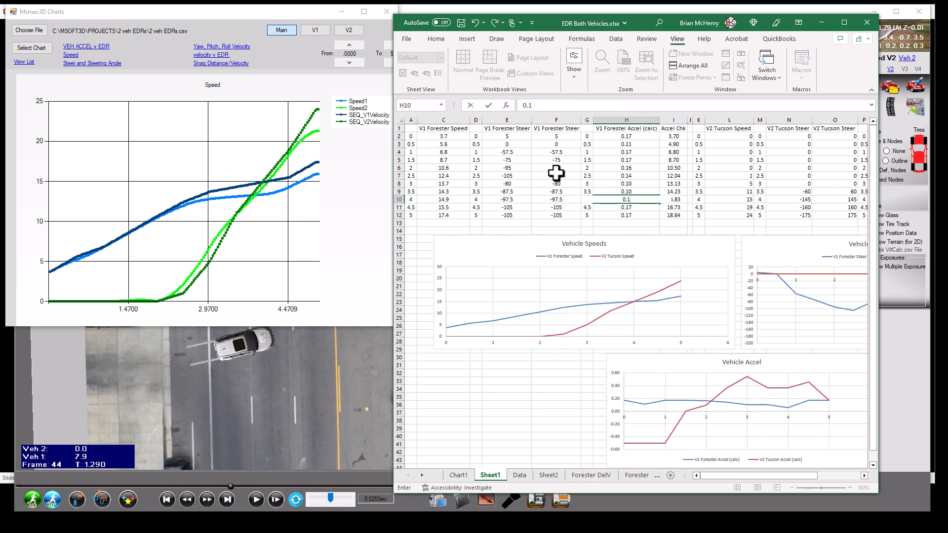
key("Return")
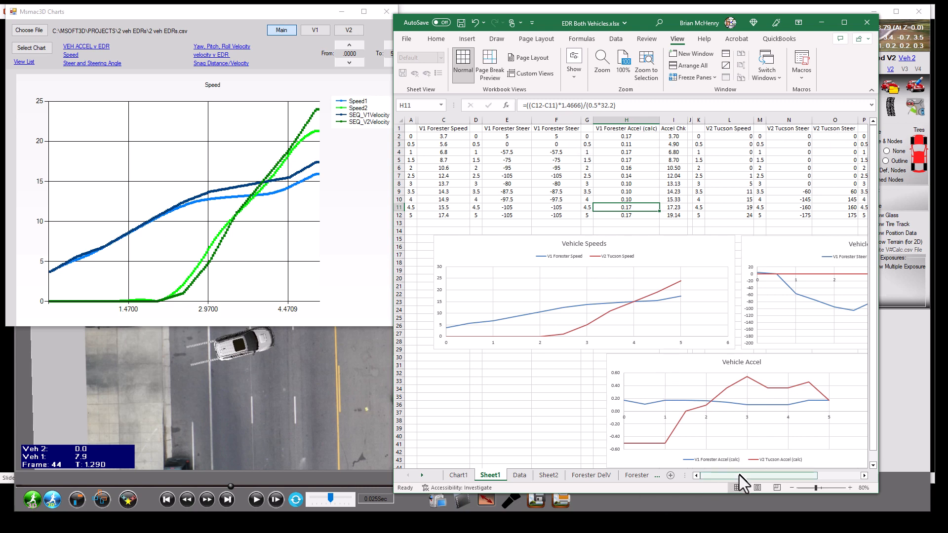
Step: In the V2 Tucson Accel (calc) column, set the first three values, Q2 through Q4, to -0.2
left_click_drag(739, 475, 772, 476)
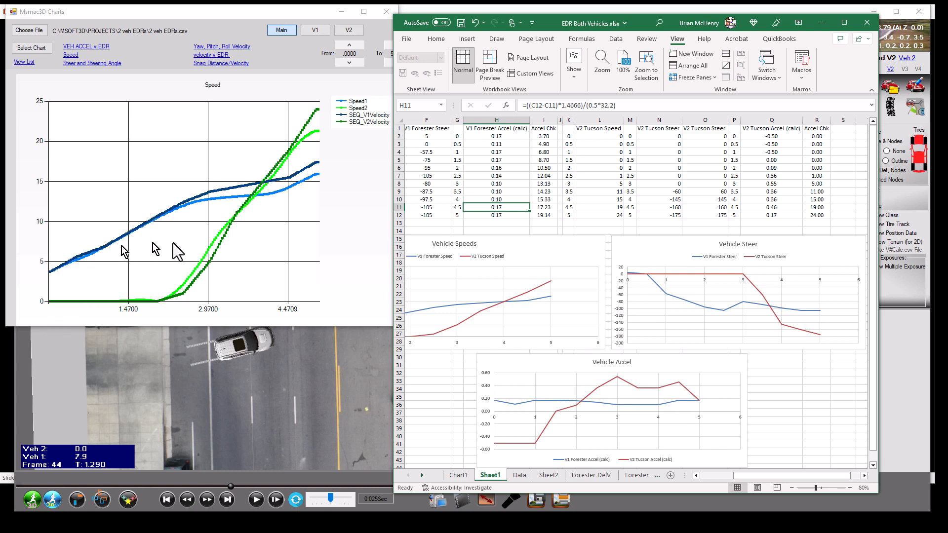
left_click(767, 138)
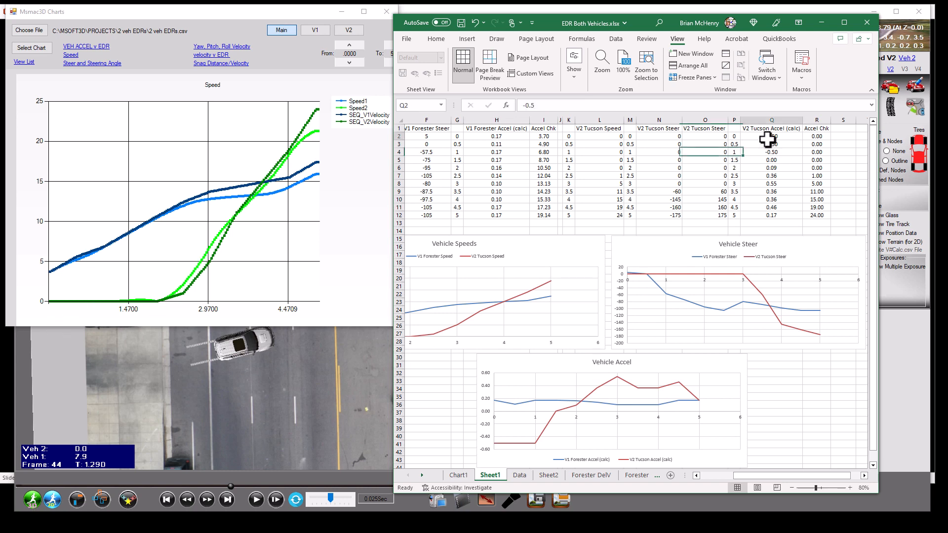
type("-0")
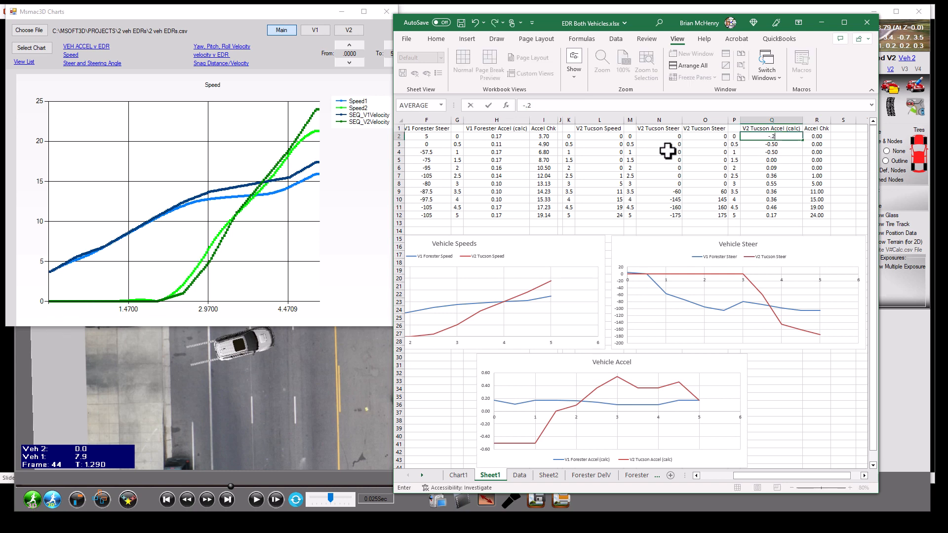
type(".2")
key("Return")
type("-.2")
key("Return")
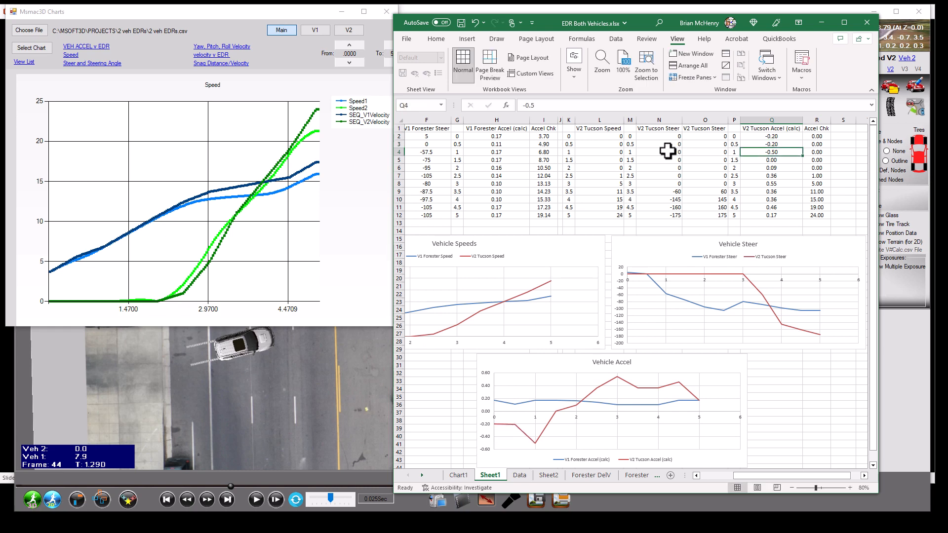
type("-.2")
key("Return")
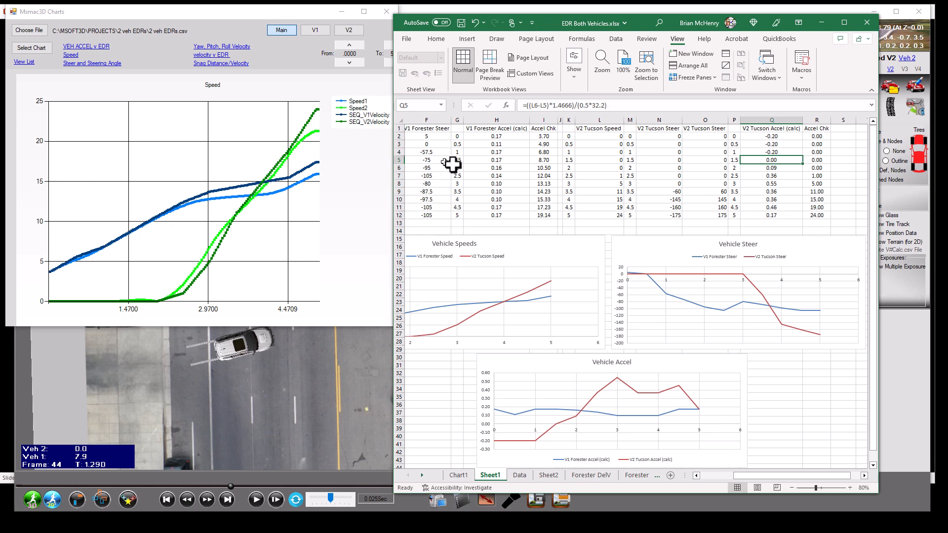
Step: Copy the time and V2 Tucson Accel (calc) data in P1:Q12
left_click_drag(734, 129, 775, 213)
right_click(768, 184)
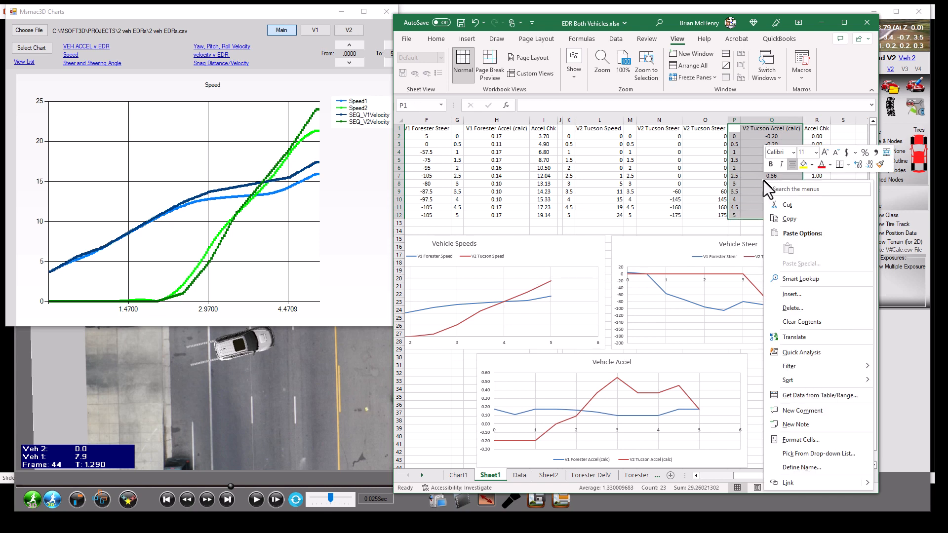
left_click(785, 214)
Step: Close the charts in M-Smac3D and replace all 11 rows of V2's acceleration/brake sequence table with the copied data
left_click(387, 188)
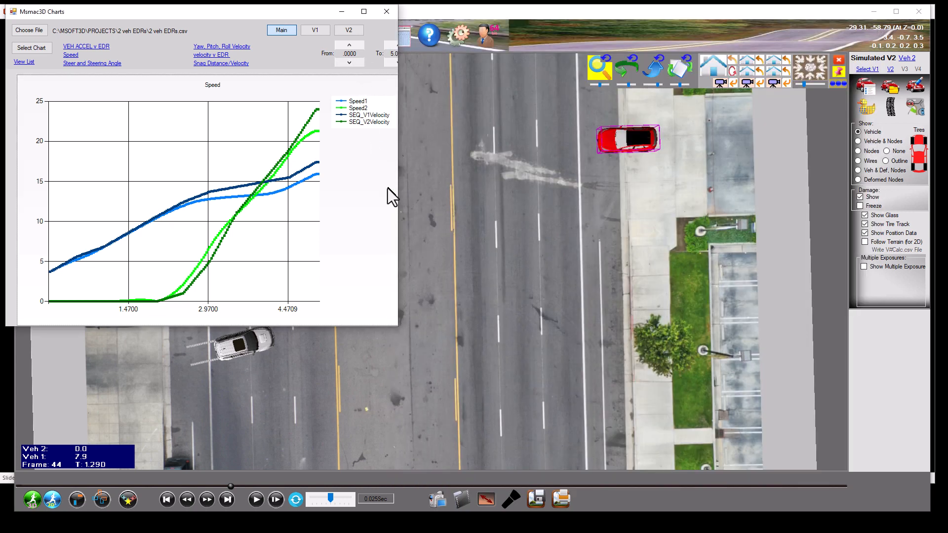
left_click(387, 12)
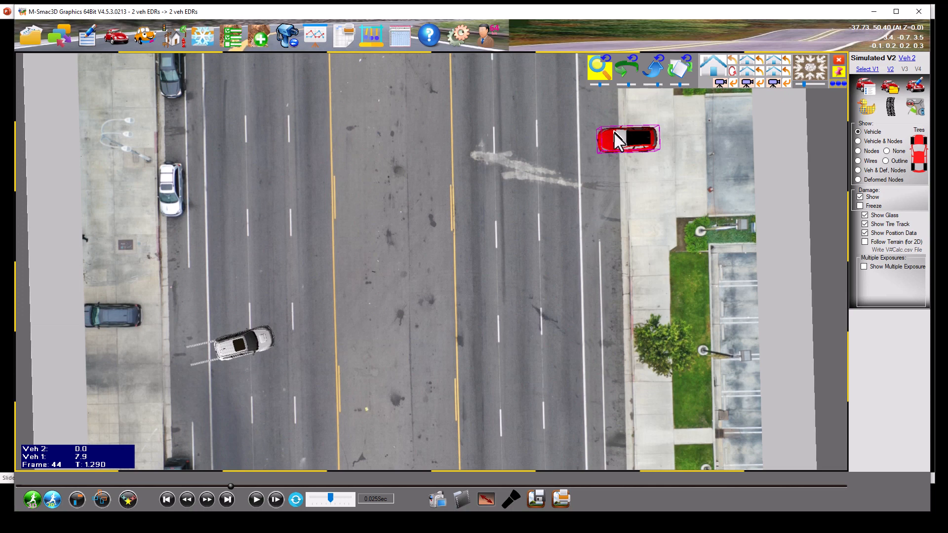
left_click(865, 86)
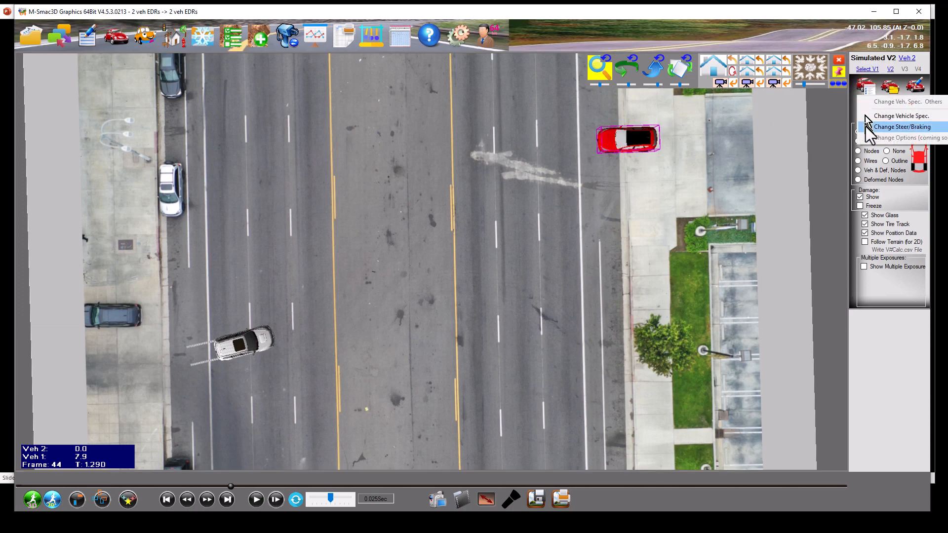
left_click(882, 129)
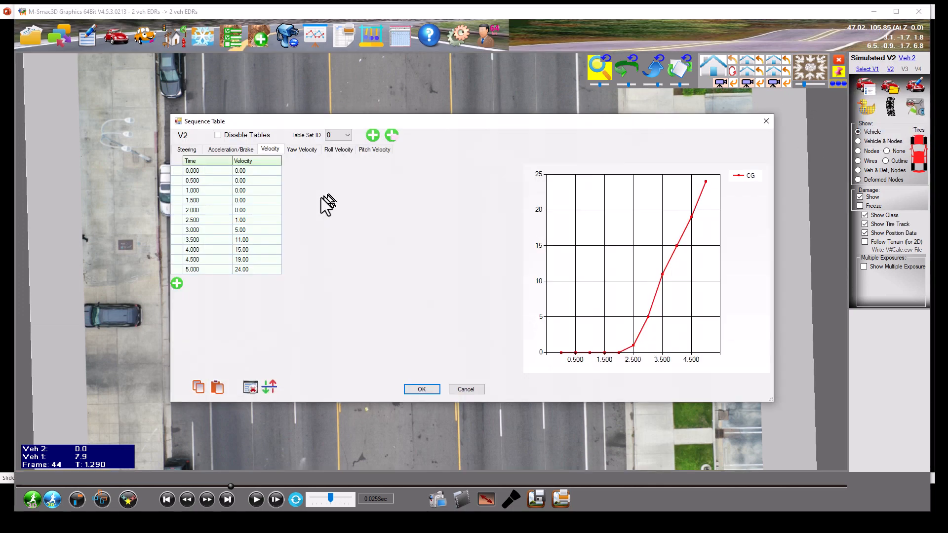
left_click(213, 149)
left_click(217, 388)
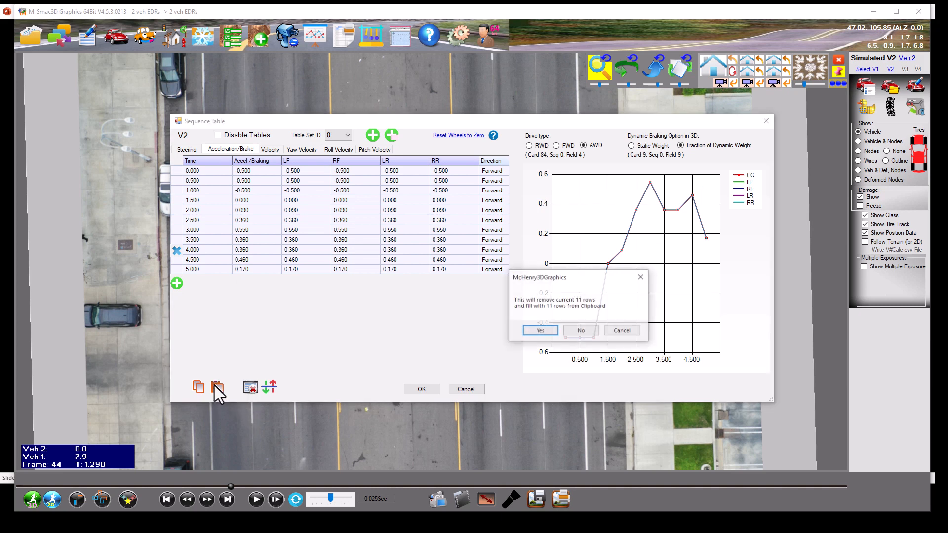
left_click(539, 330)
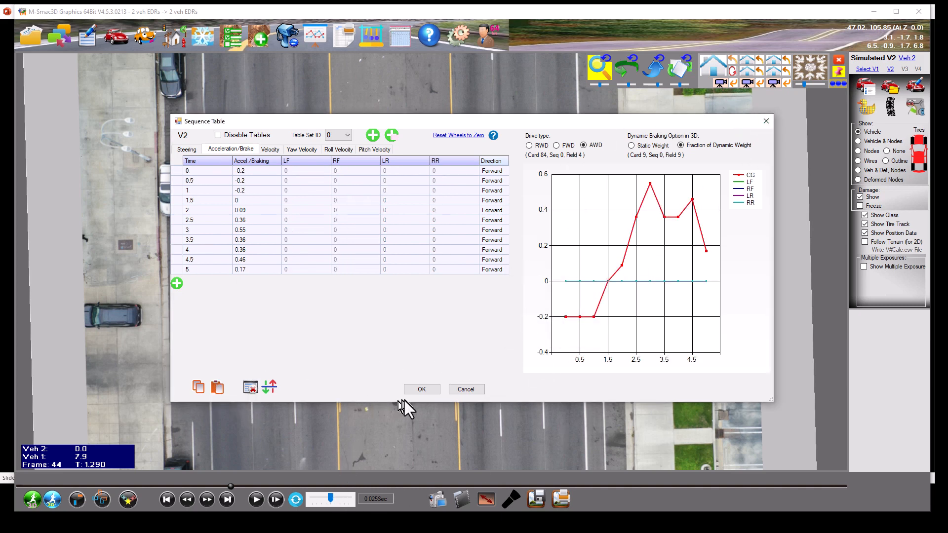
Step: Apply V2's updated sequence table, switch to Excel and copy the time and V1 Forester Accel (calc) data in G1:H12
left_click(421, 390)
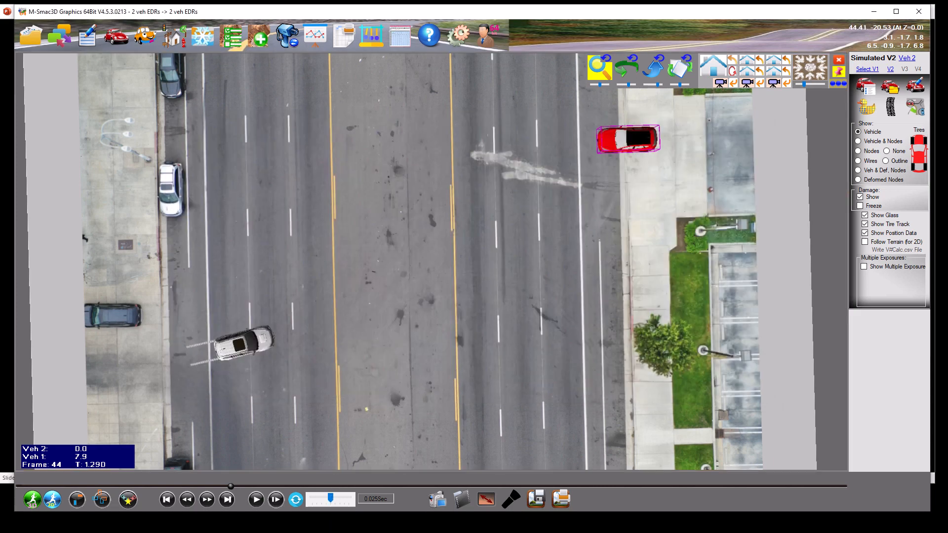
key("alt+Tab")
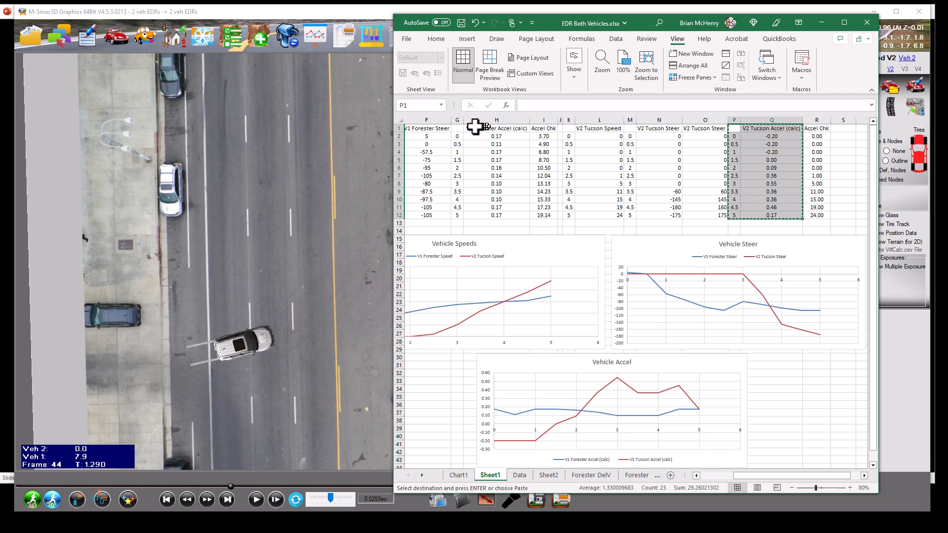
left_click_drag(455, 128, 494, 211)
right_click(490, 187)
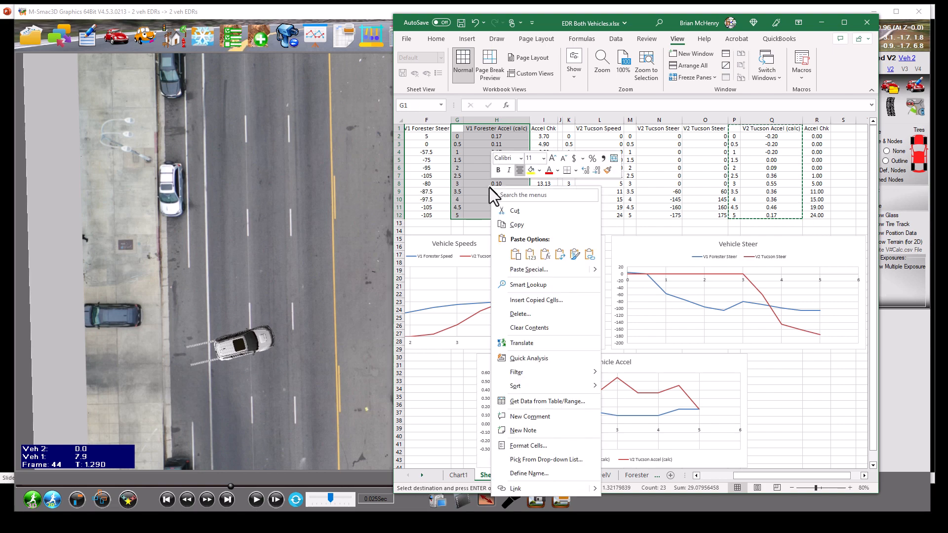
left_click(513, 226)
Step: In M-Smac3D, replace all rows of V1's acceleration/brake sequence table with the copied data and apply the table
left_click(228, 345)
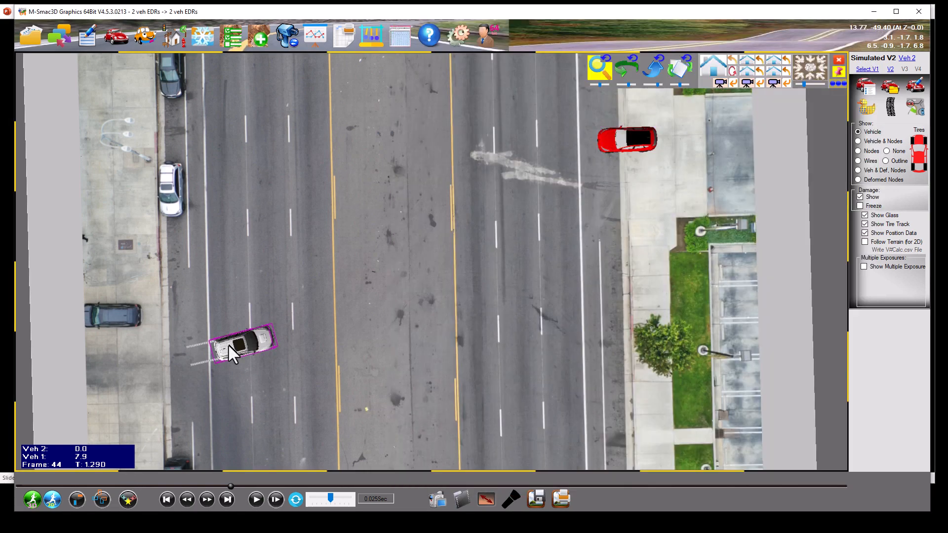
left_click(863, 91)
left_click(879, 123)
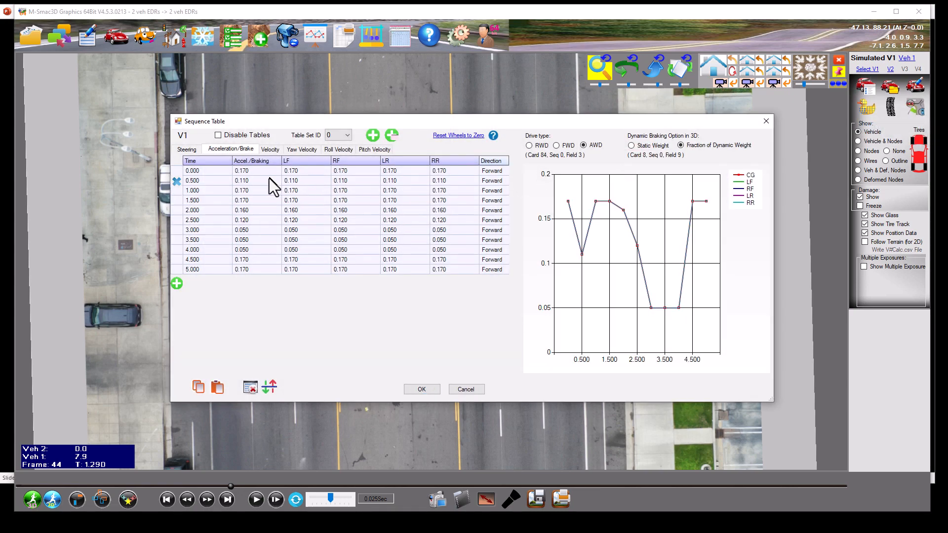
left_click(217, 388)
left_click(530, 327)
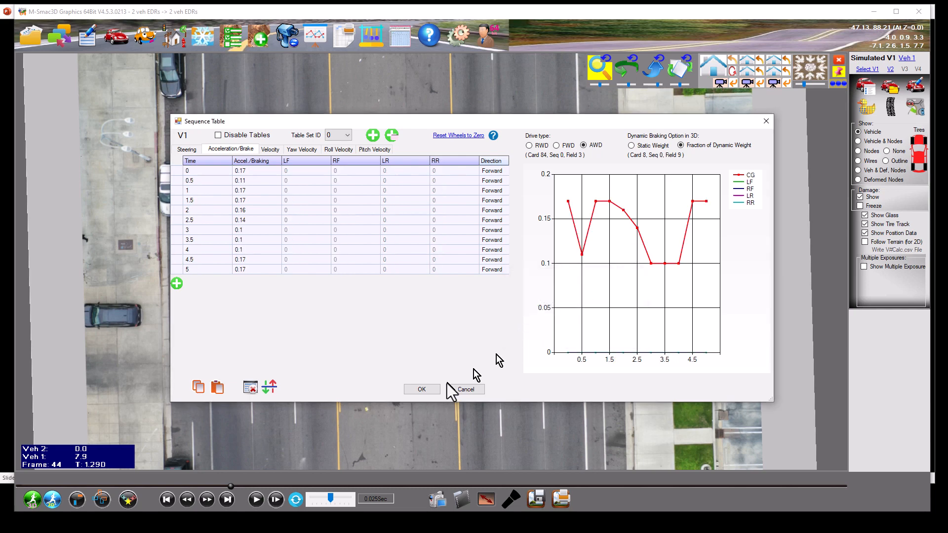
left_click(415, 387)
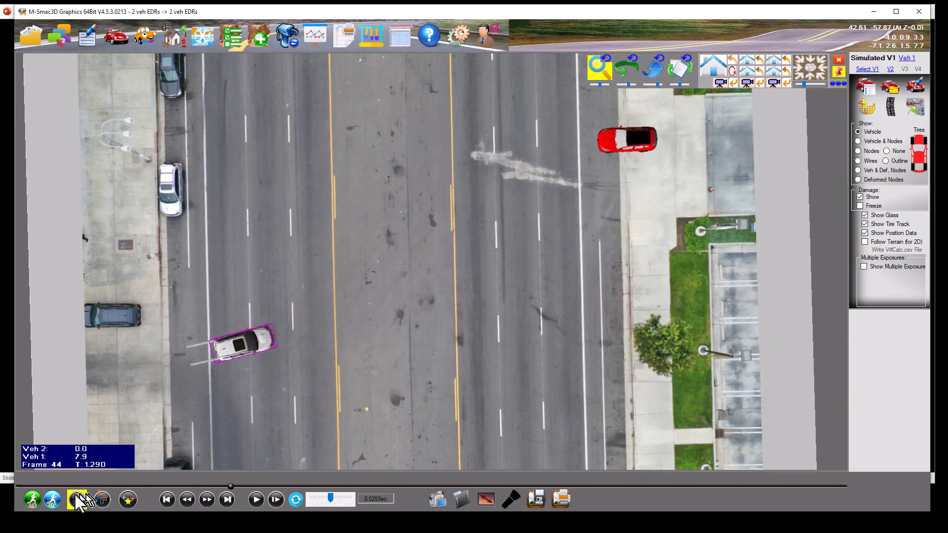
Step: Run the simulation and compare the simulated speeds of both vehicles with the EDR speeds on the Speed chart
left_click(33, 499)
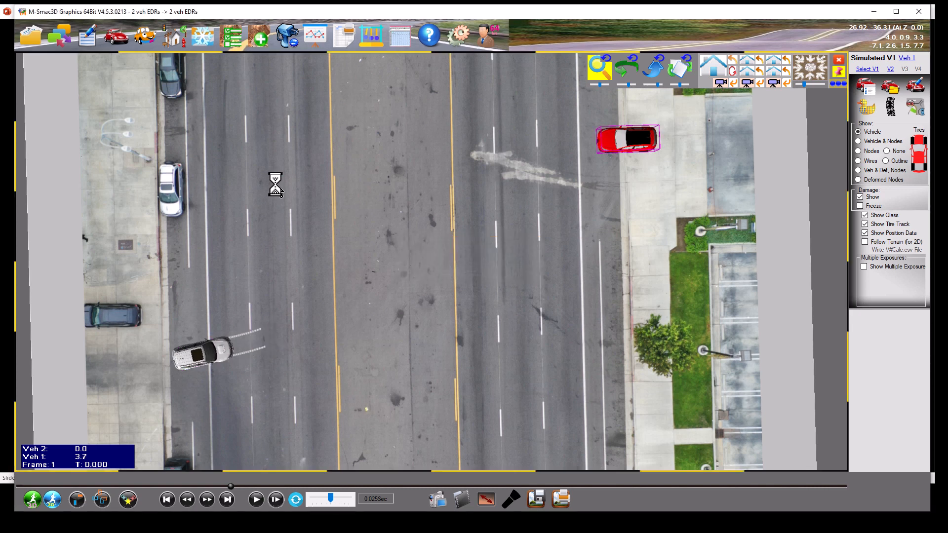
left_click(316, 40)
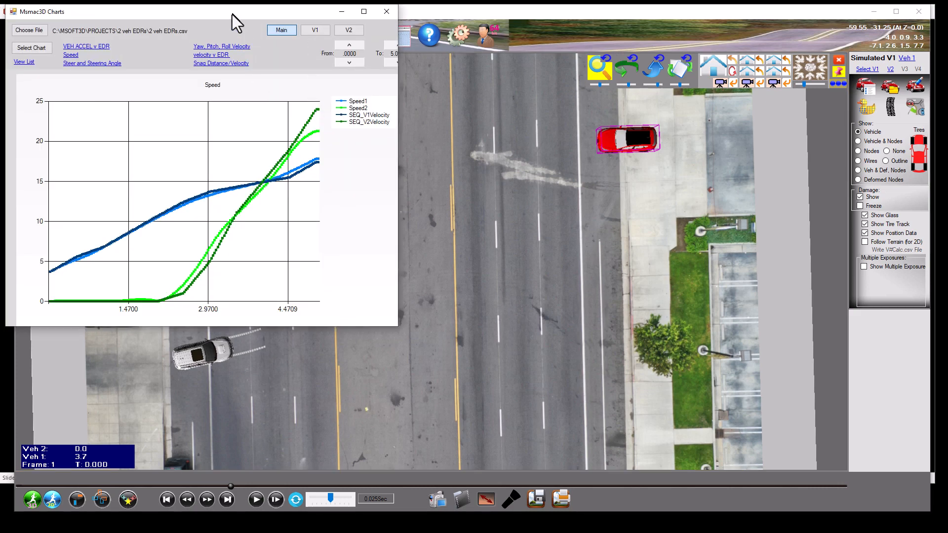
left_click_drag(232, 14, 384, 26)
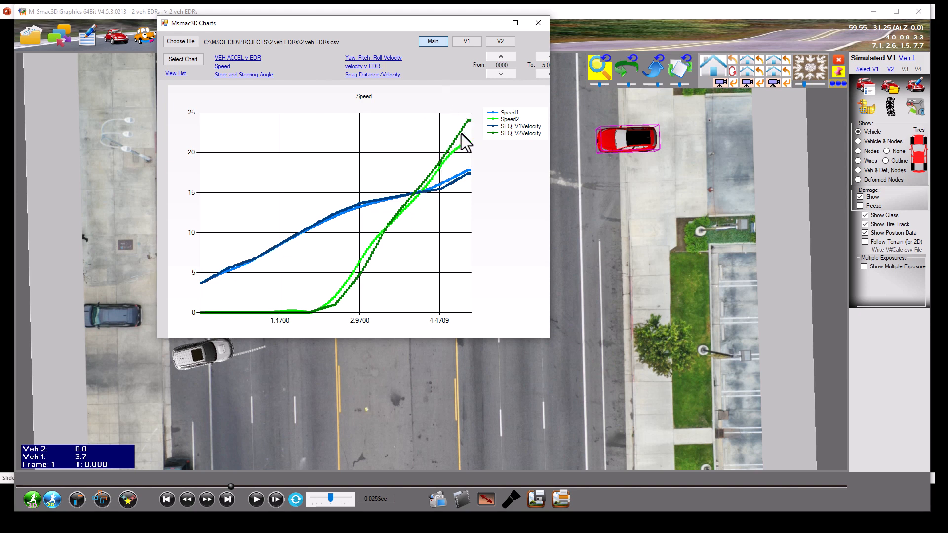
left_click(538, 23)
Step: Select V2 in the scene, switch to Excel and set the last V2 Tucson Accel (calc) value, Q12, to 0.4
left_click(615, 137)
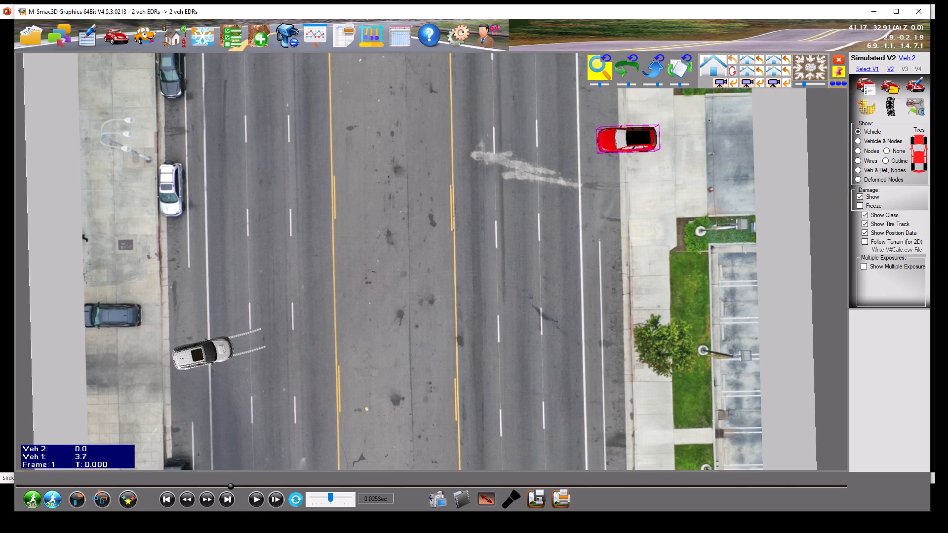
key("alt+Tab")
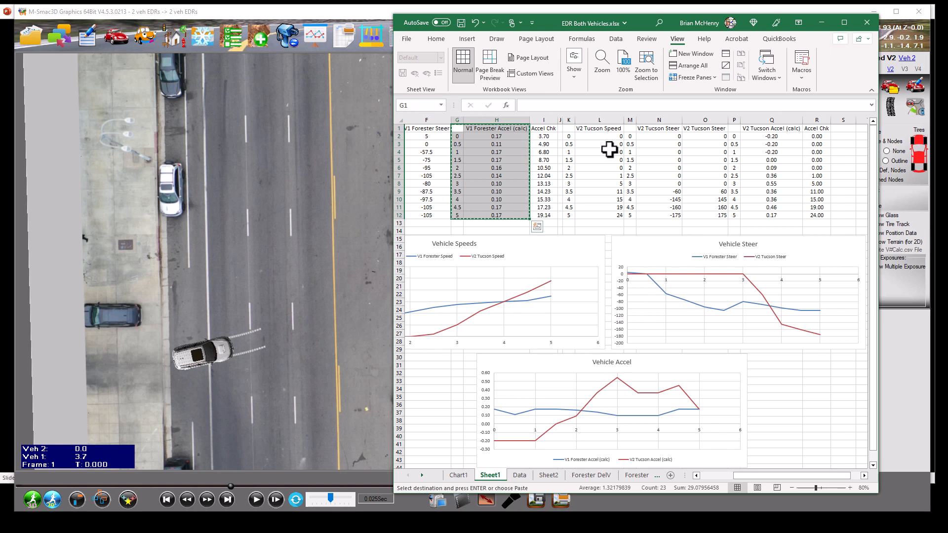
left_click(773, 215)
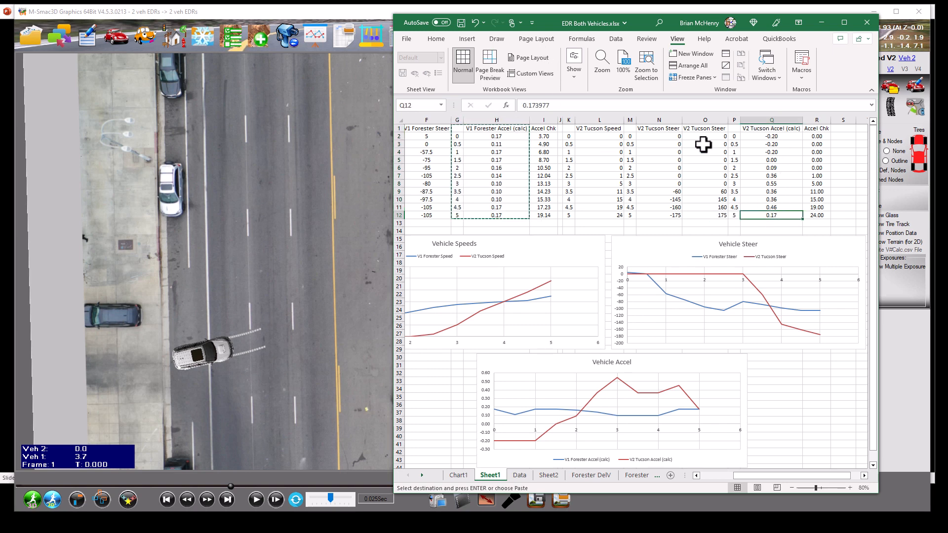
type("0.4")
key("Return")
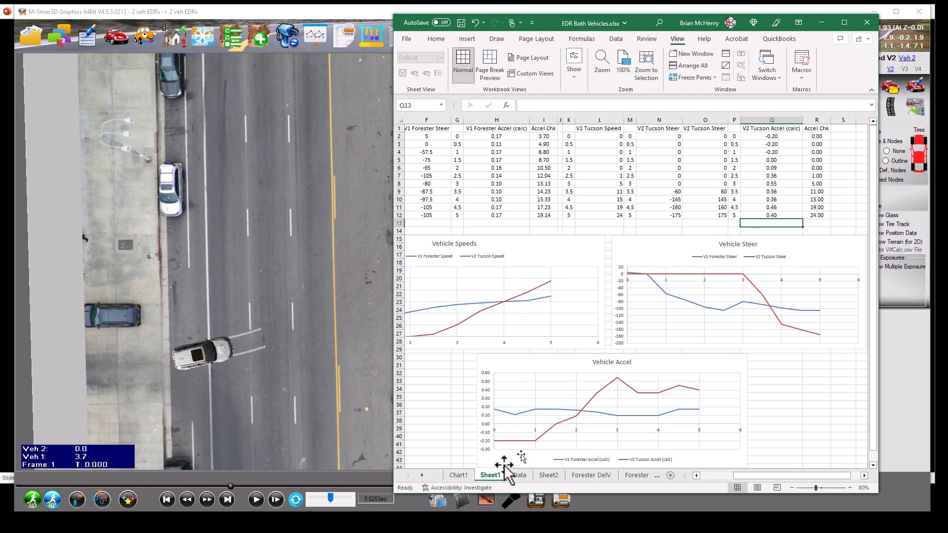
Step: Copy the time and V2 Tucson Accel (calc) data in P1:Q12 with the revised final value
left_click_drag(733, 131, 773, 214)
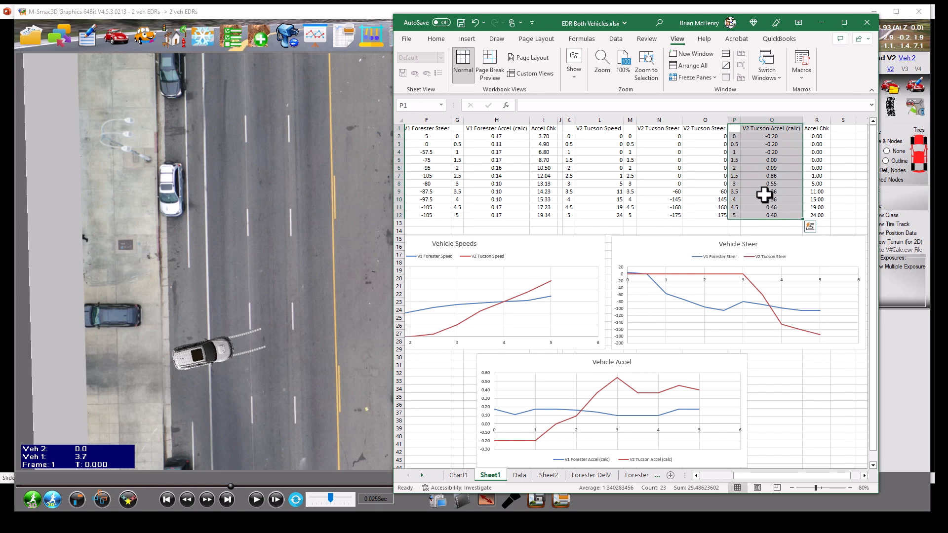
right_click(773, 214)
left_click(791, 232)
Step: Return to M-Smac3D, replace all 11 rows of V2's acceleration/brake sequence table with the copied data and apply the table
left_click(256, 206)
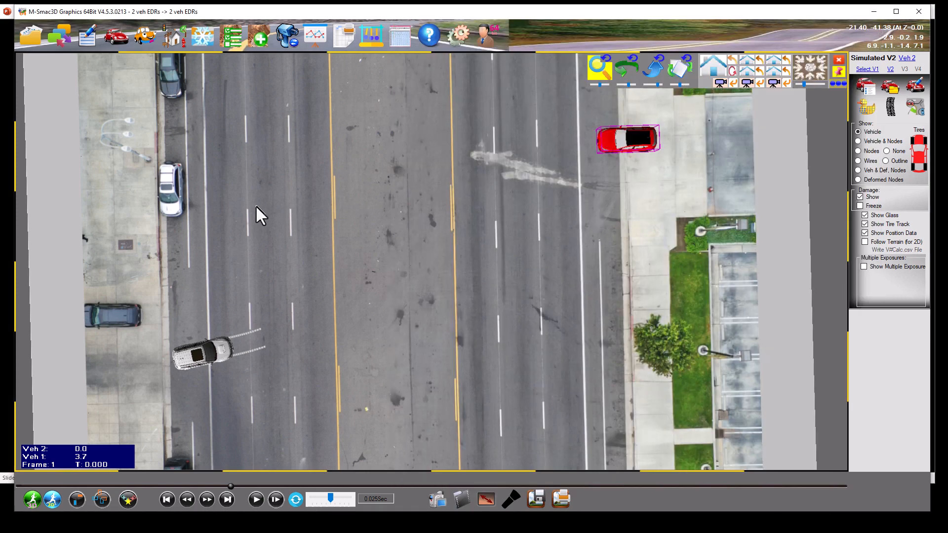
left_click(630, 144)
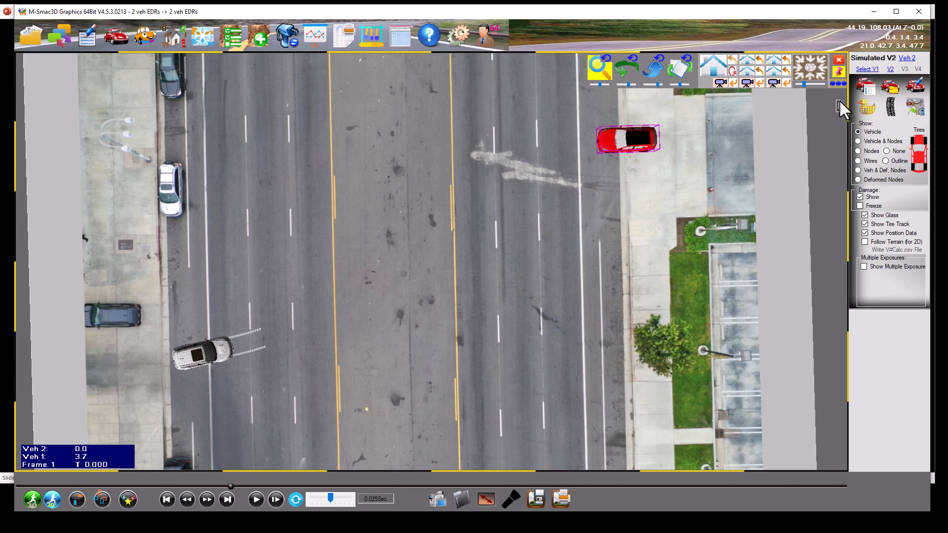
left_click(863, 89)
left_click(879, 127)
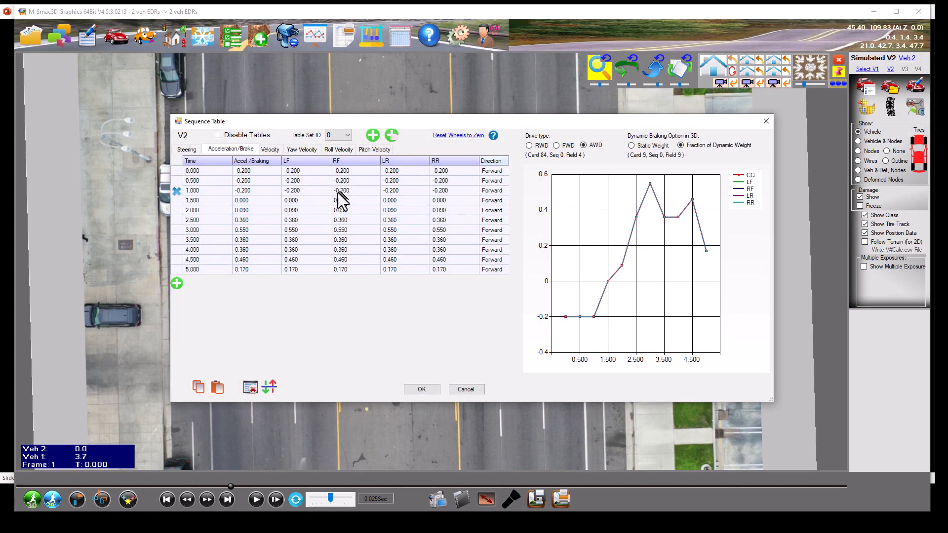
left_click(218, 387)
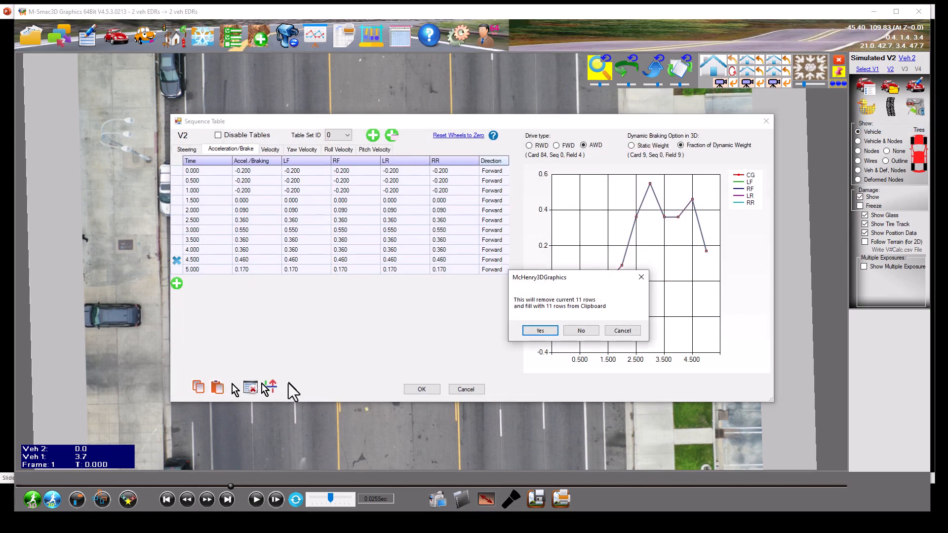
left_click(538, 330)
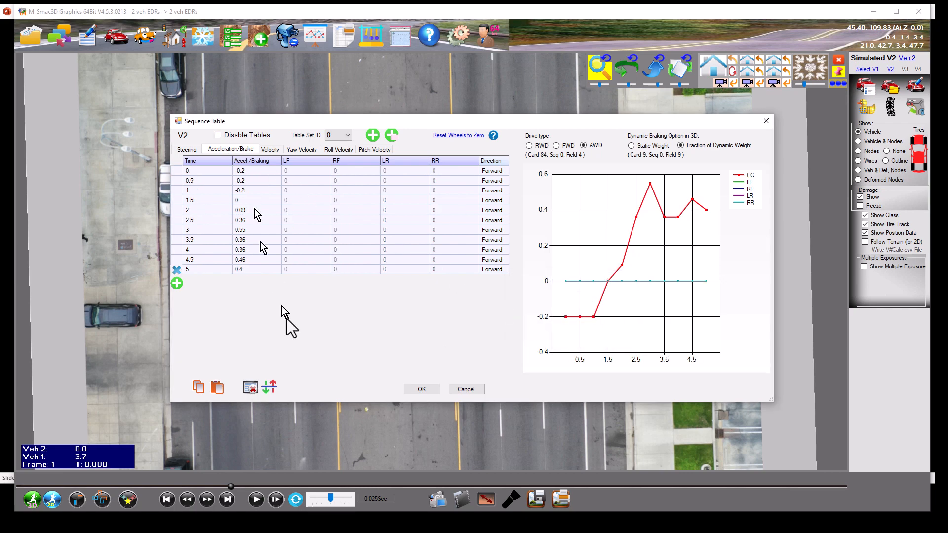
left_click(419, 389)
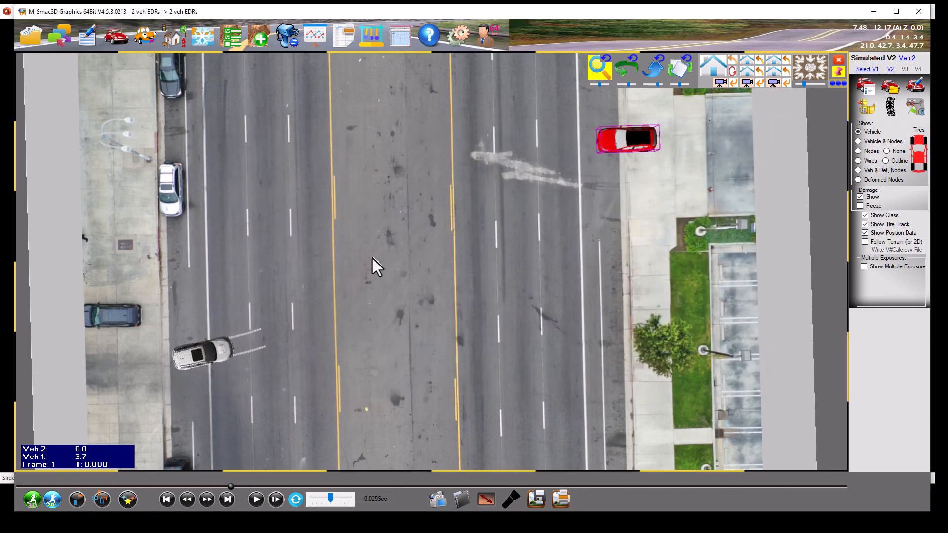
Step: Rerun the simulation with V2's revised acceleration and recheck the Speed chart against the EDR speeds
left_click(25, 498)
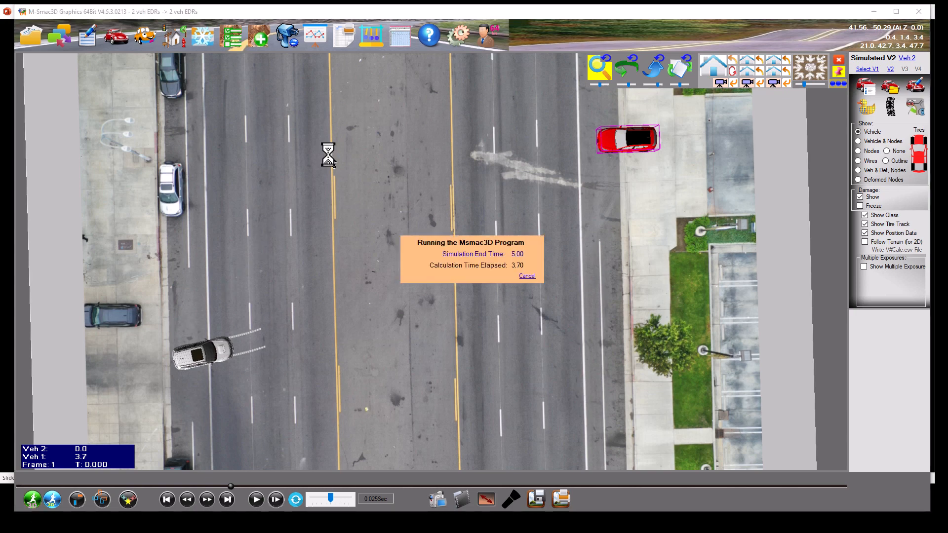
left_click(318, 34)
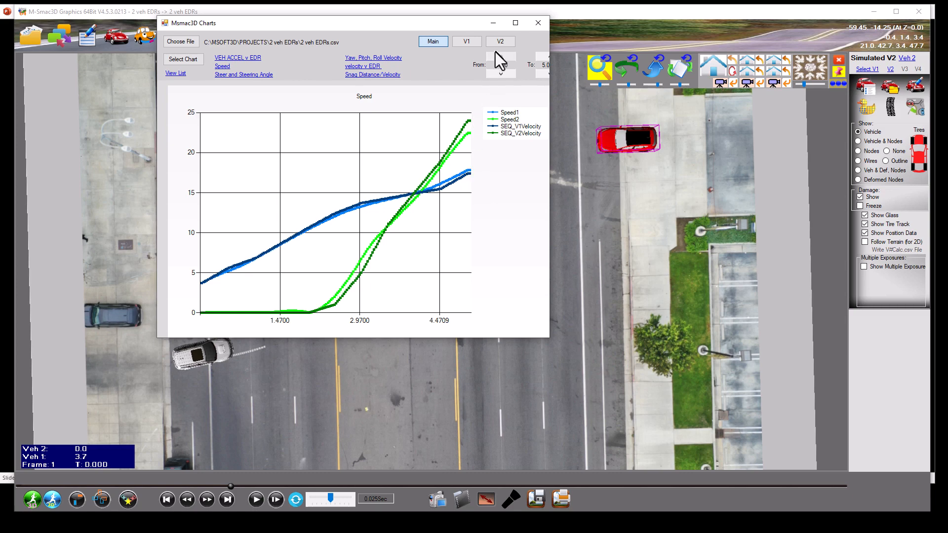
left_click(537, 25)
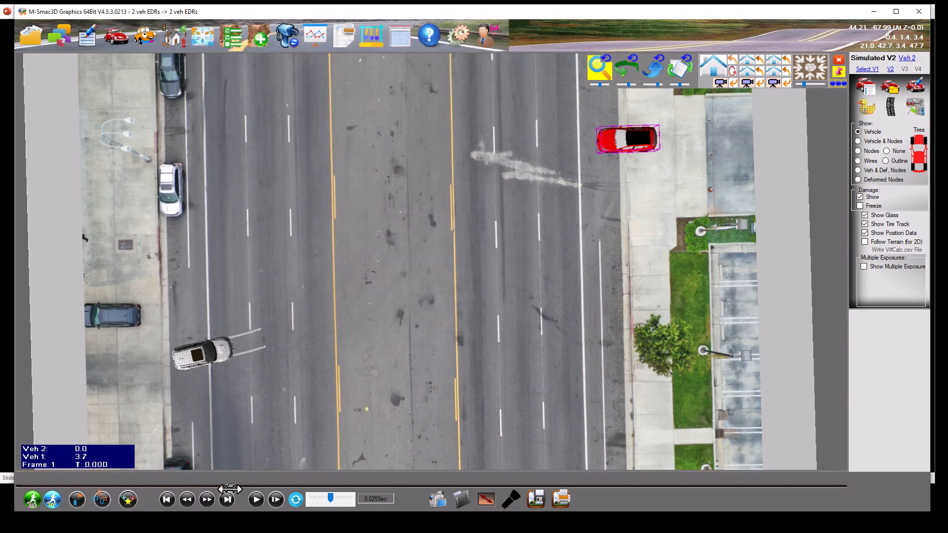
Step: Scrub the simulation to frame 157 near impact and view the scene photos of the vehicles' rest positions
left_click_drag(230, 488, 783, 364)
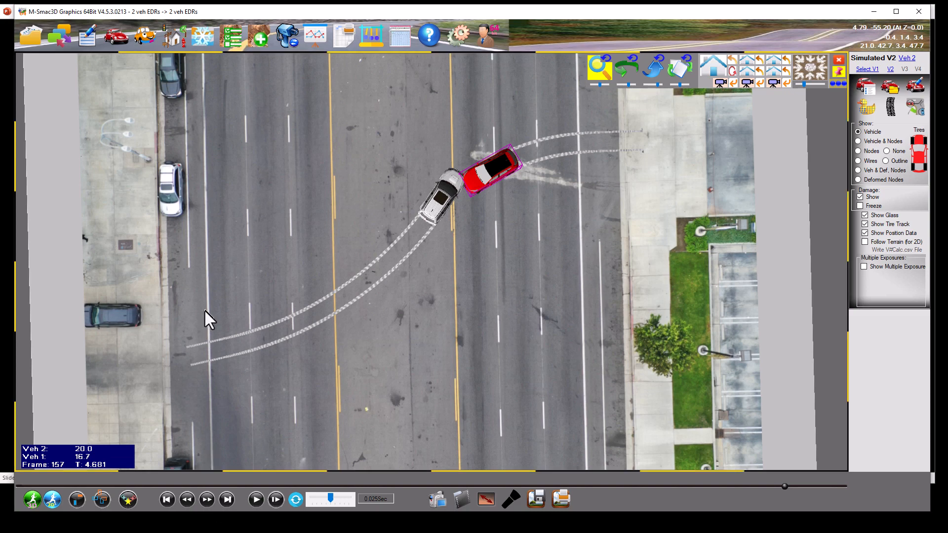
key("alt+Tab")
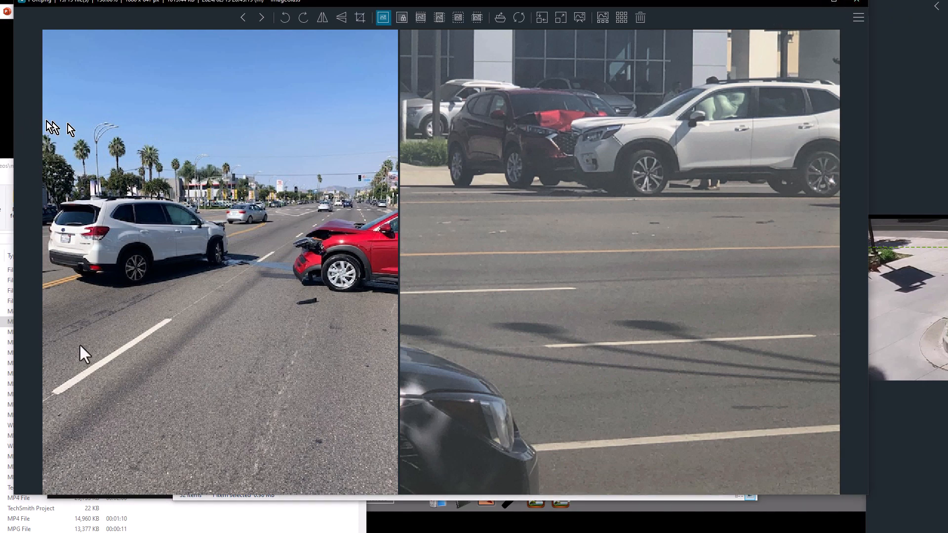
left_click(114, 497)
left_click(283, 478)
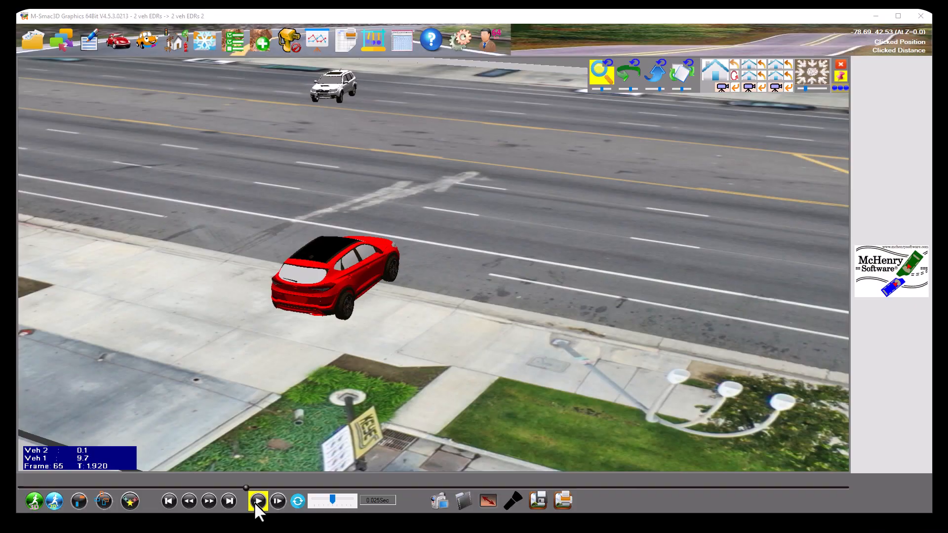
Step: Play the 2 veh EDRs 2 simulation through the crash and review the Collision Information for both vehicles
left_click(257, 502)
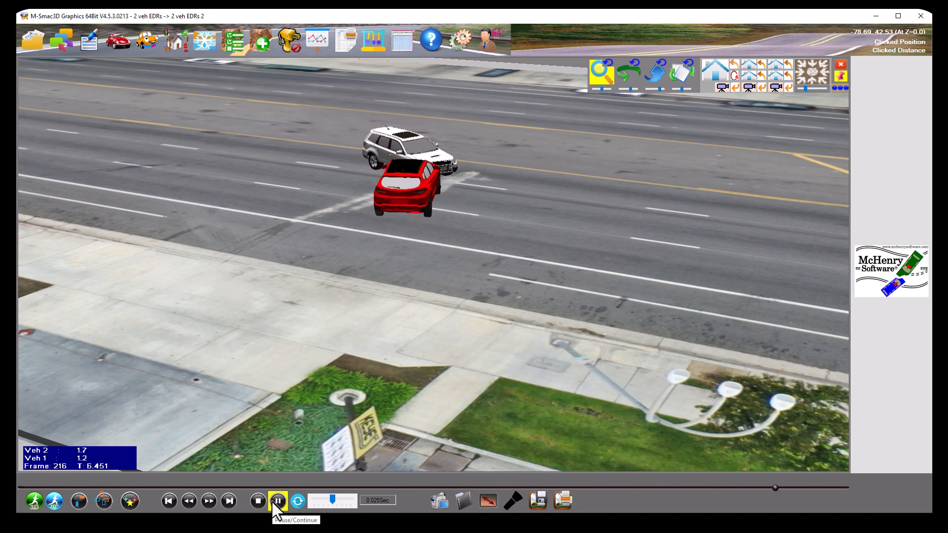
left_click(130, 501)
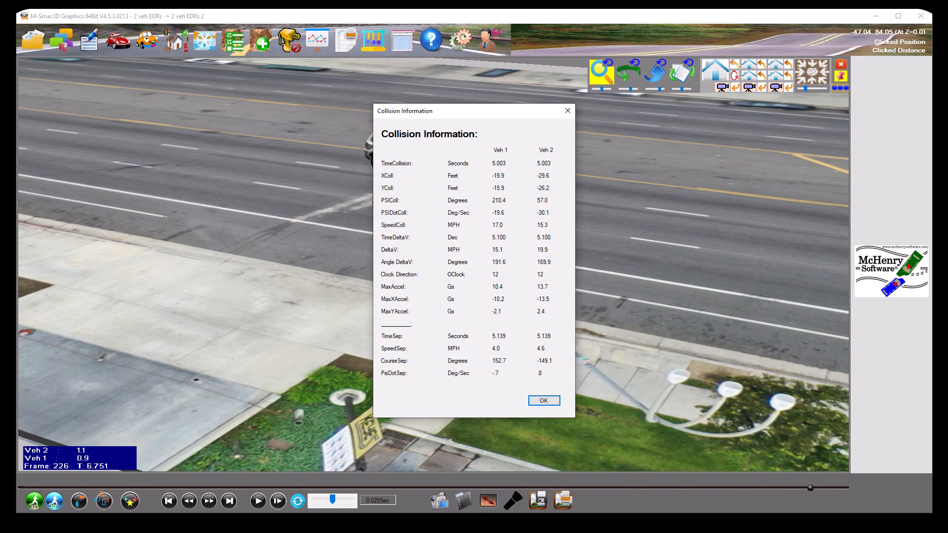
key("alt+Tab")
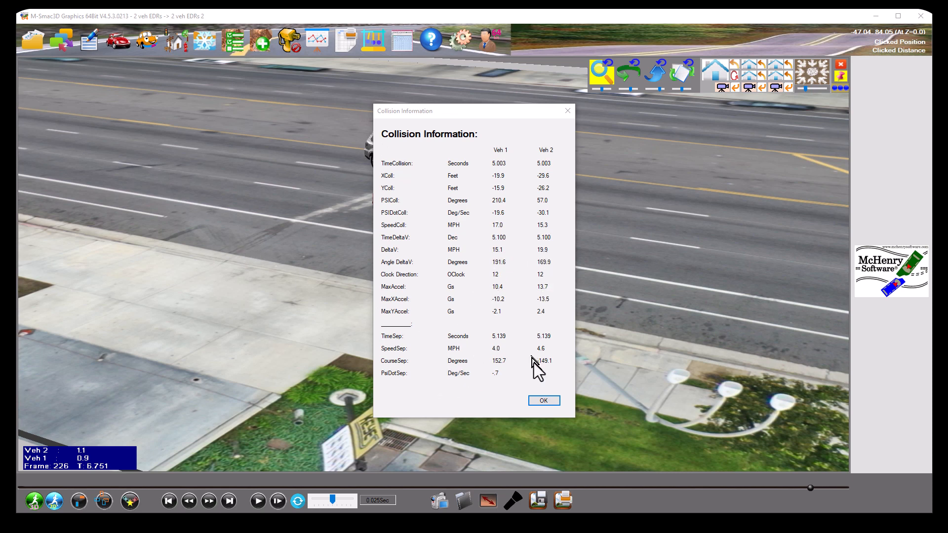
left_click(543, 400)
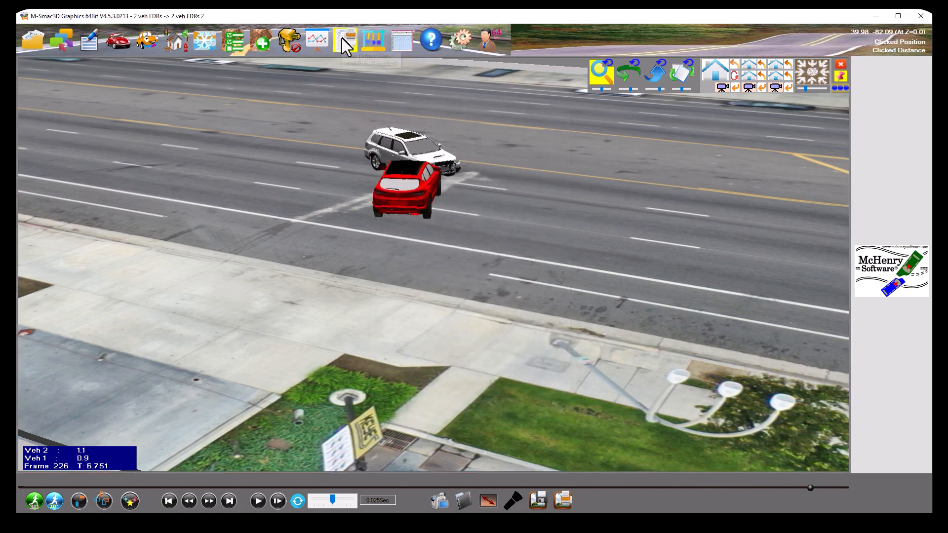
Step: View the Run Summary output of 2 veh EDRs 2.si5
left_click(341, 37)
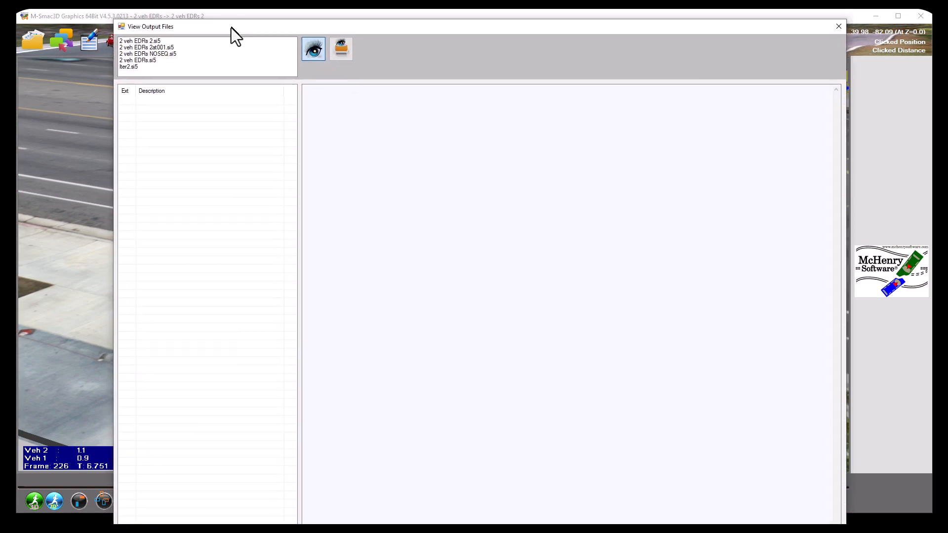
left_click(155, 41)
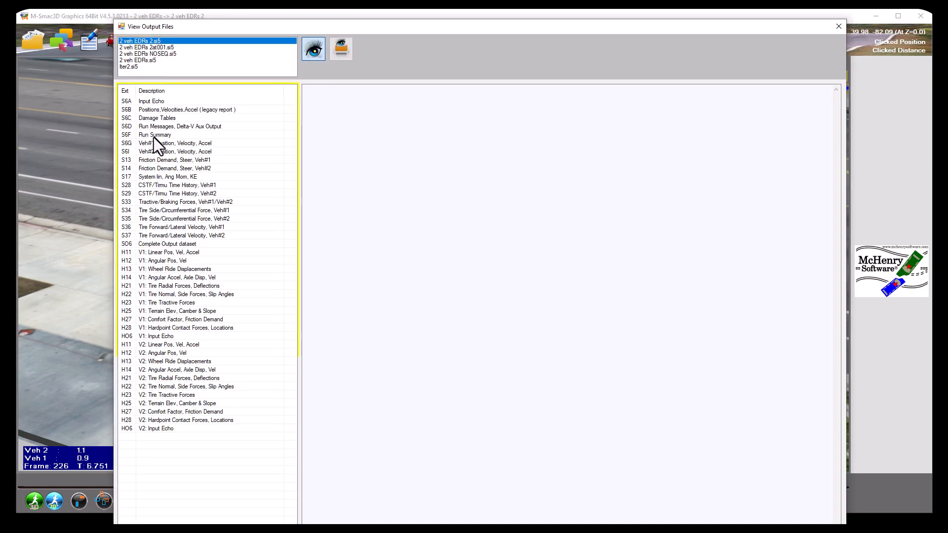
left_click(153, 135)
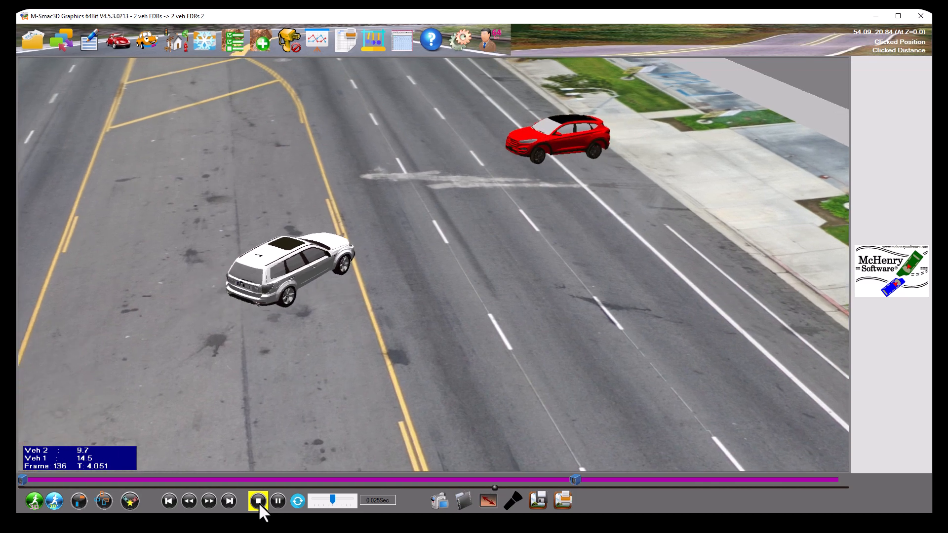
Step: Pause the moving-camera crash playback at frame 162, just before impact
left_click(284, 498)
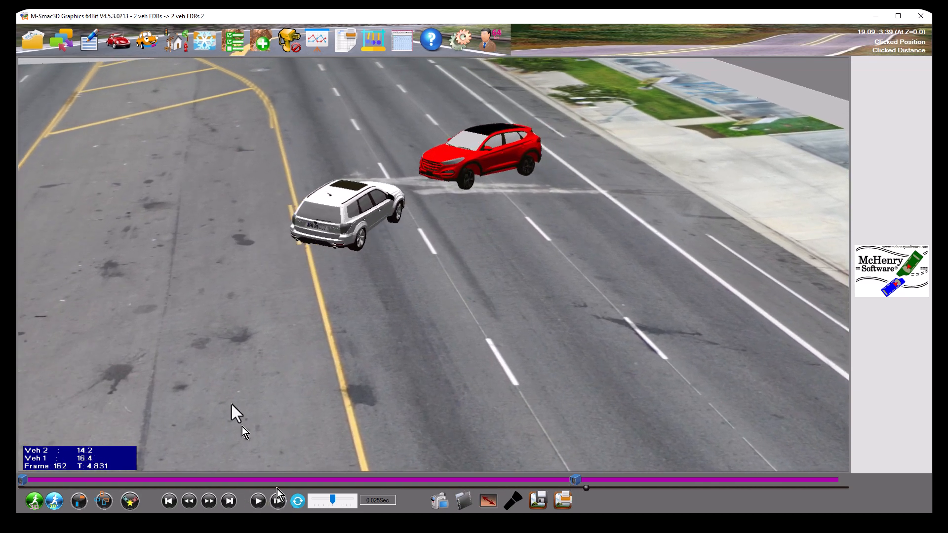
Step: Open the Smac Input Manual at the Sequential Inputs for Steer, Braking, Velocity topic and browse the other help topics in its contents
left_click(428, 44)
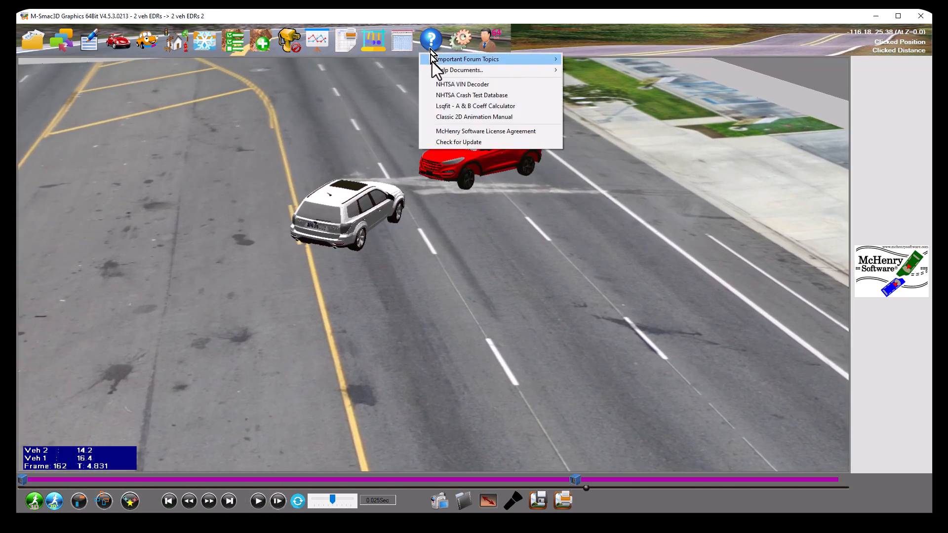
mouse_move(436, 70)
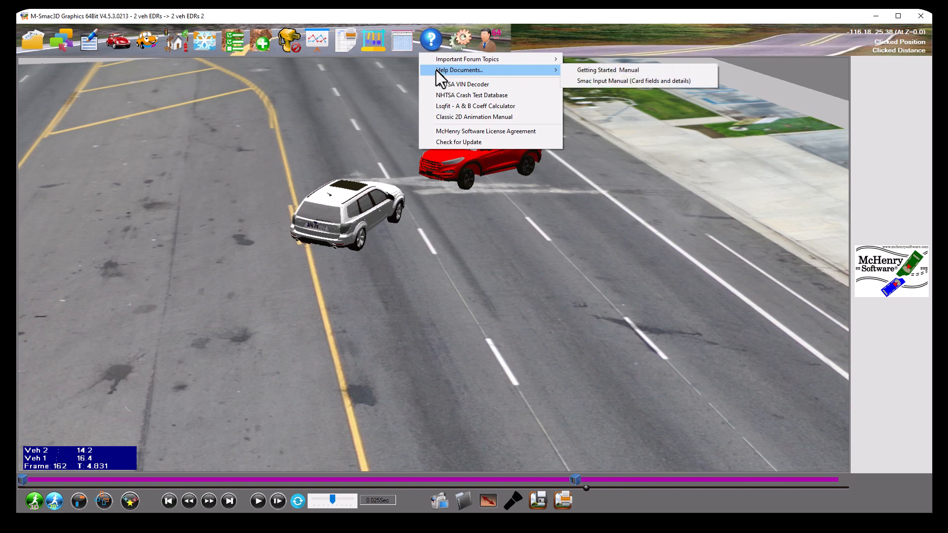
left_click(624, 81)
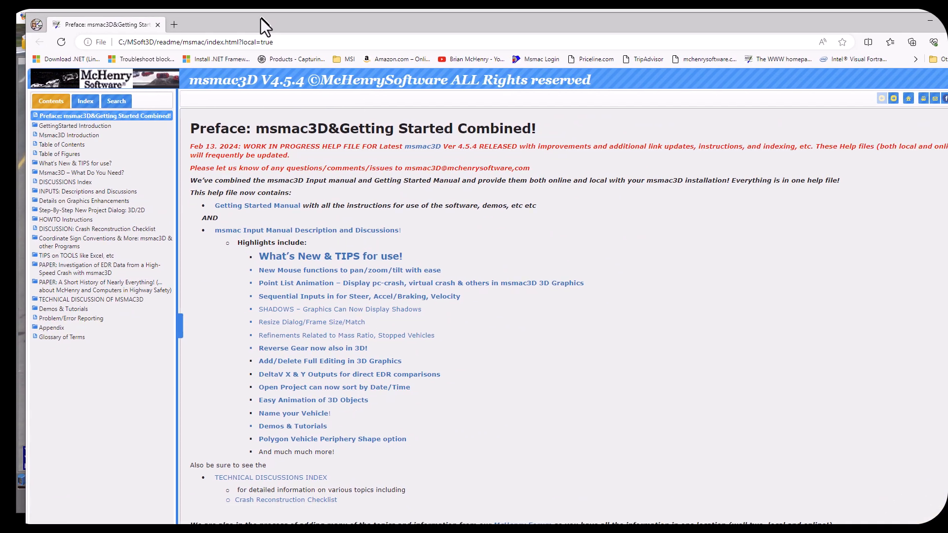
left_click(277, 306)
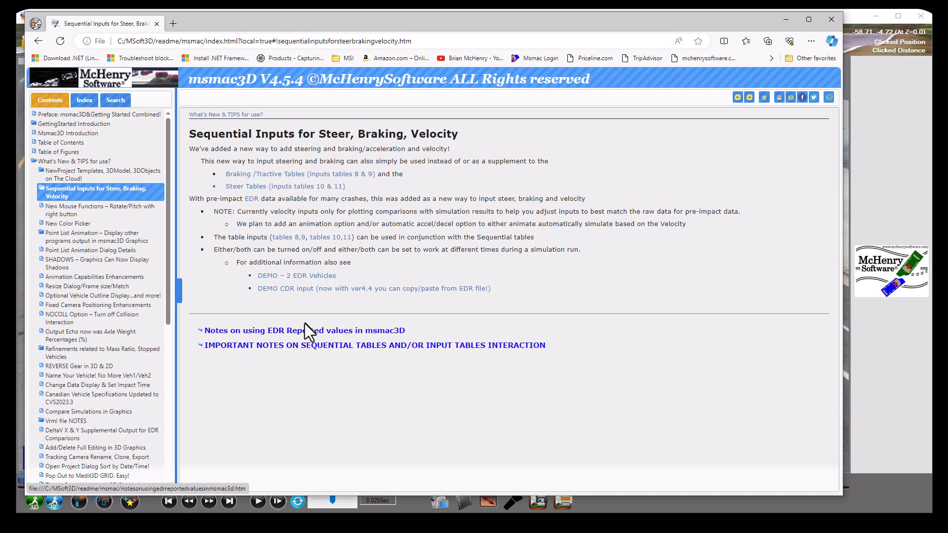
scroll(143, 229, "down", 5)
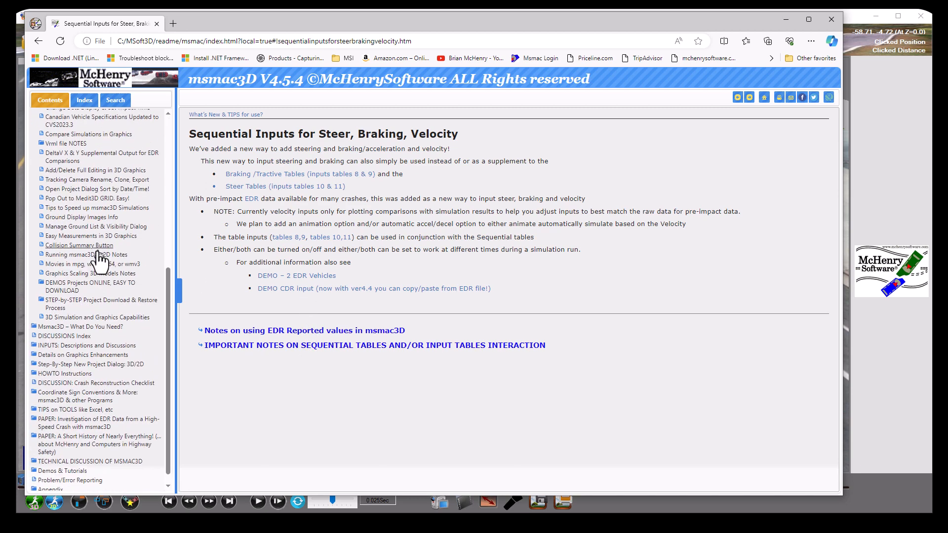
scroll(128, 262, "up", 5)
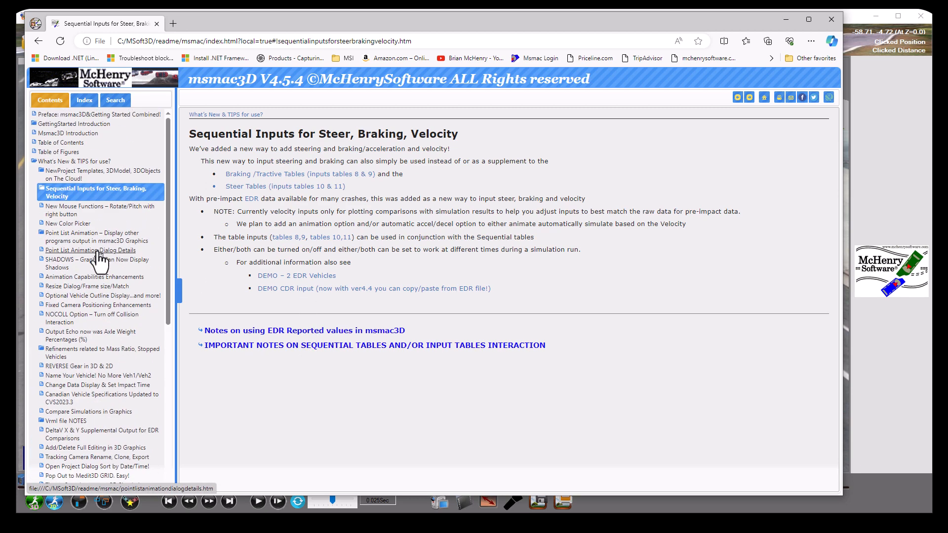